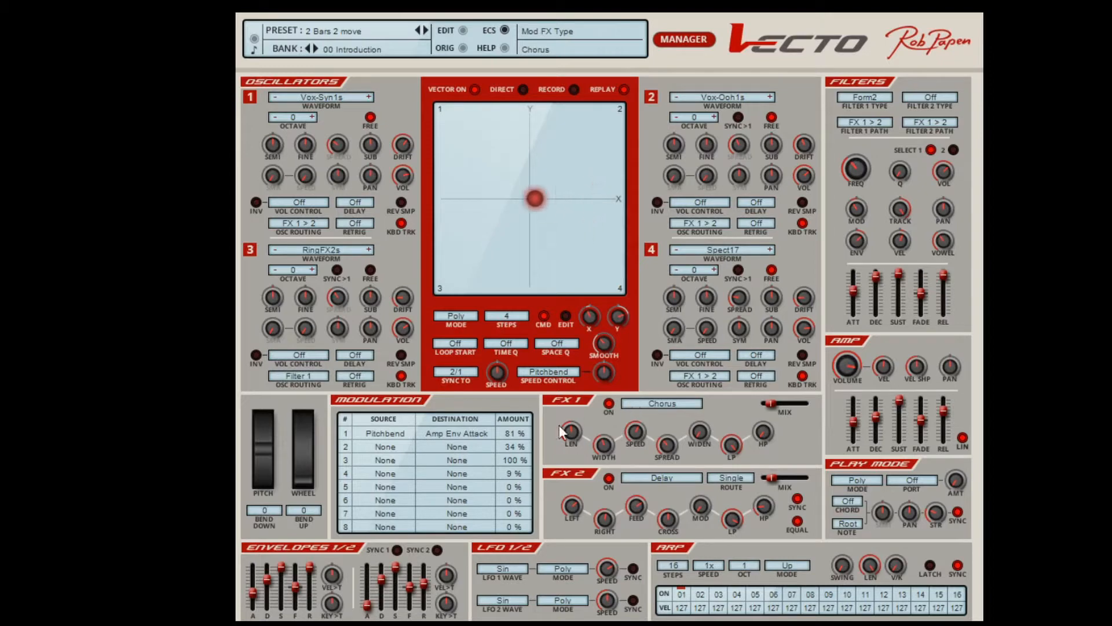
left_click_drag(308, 473, 300, 511)
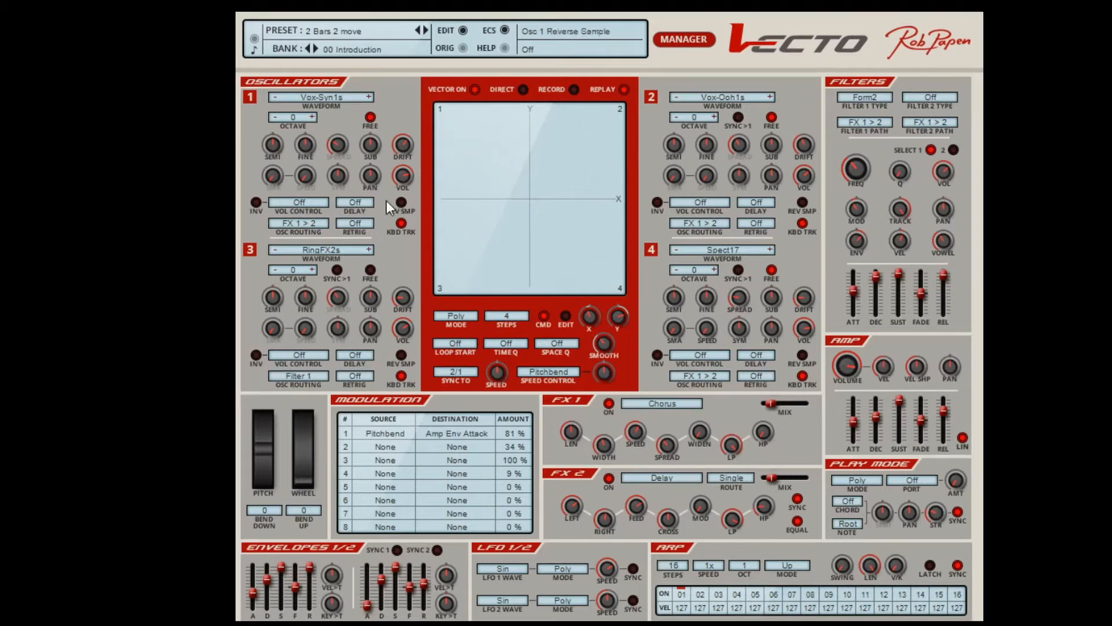
left_click(312, 203)
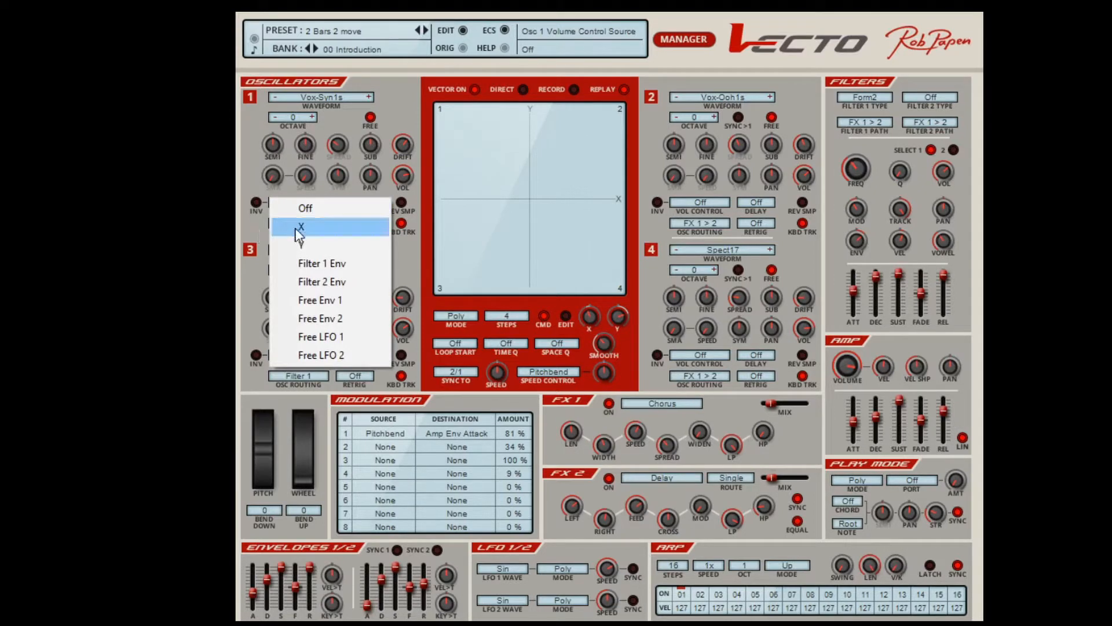
left_click(253, 231)
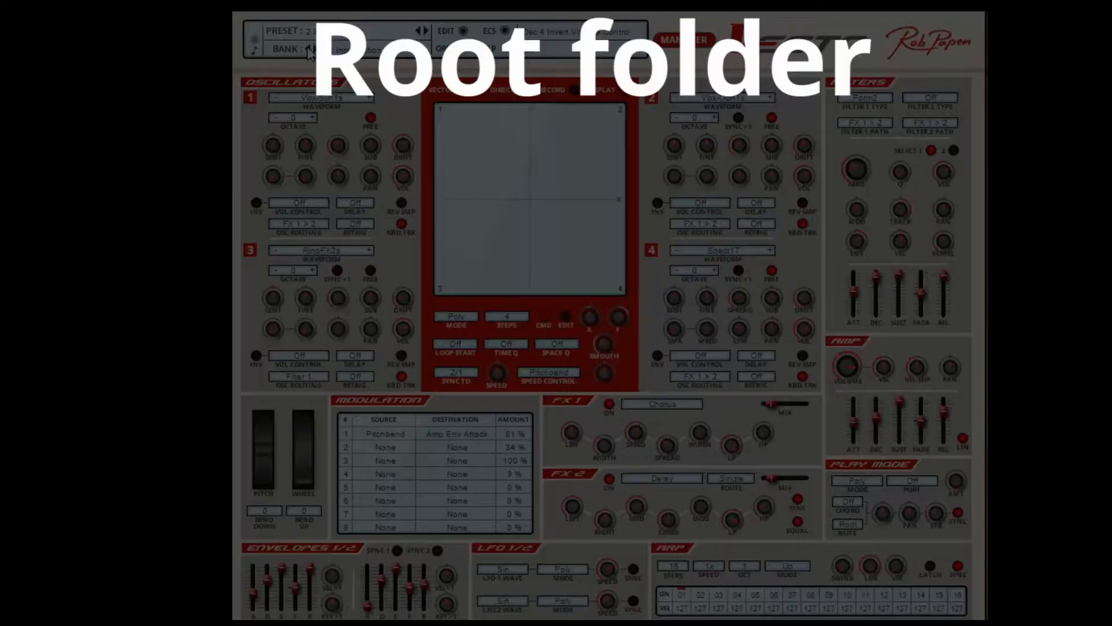
Switch to the Root Folder bank and load the default preset
left_click(308, 49)
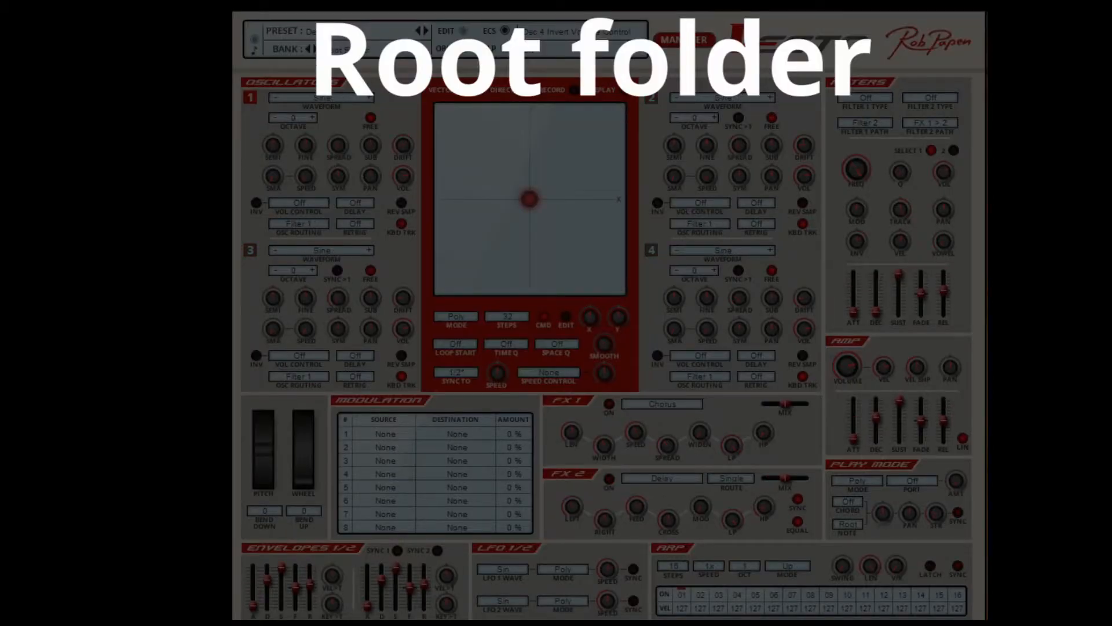
left_click(335, 39)
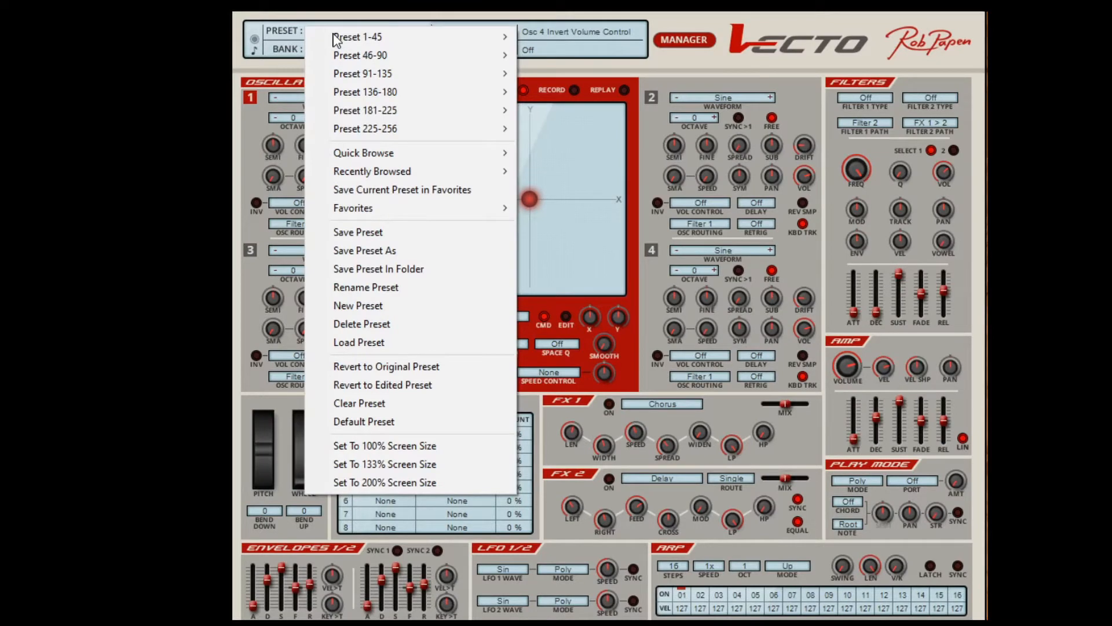
left_click(373, 421)
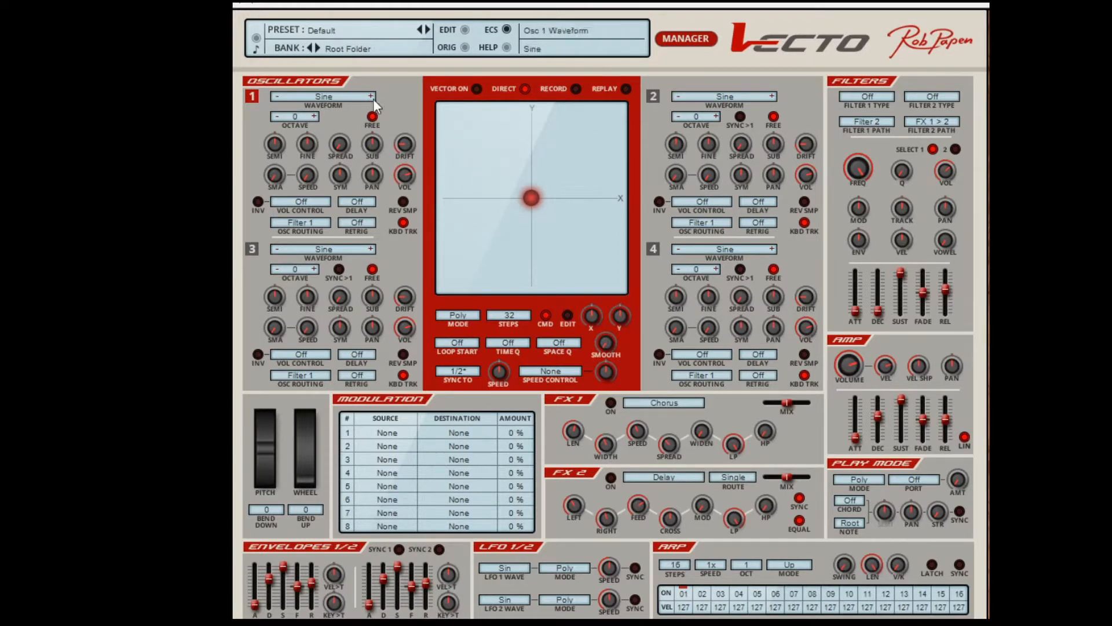
Set oscillator 1's waveform to the analog Saw wave
left_click(329, 96)
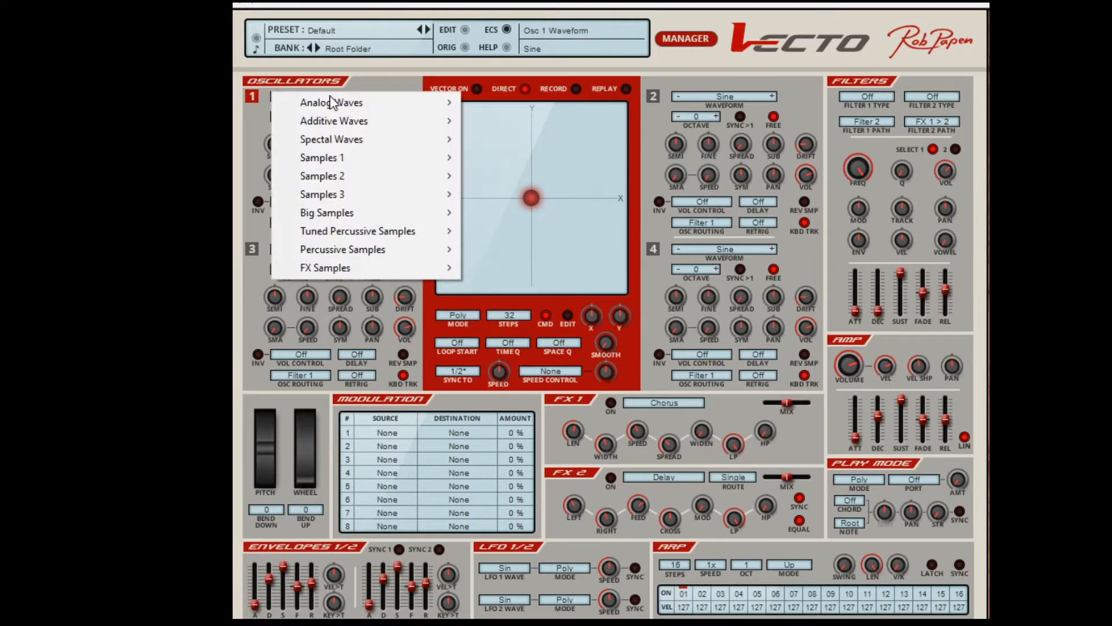
mouse_move(338, 140)
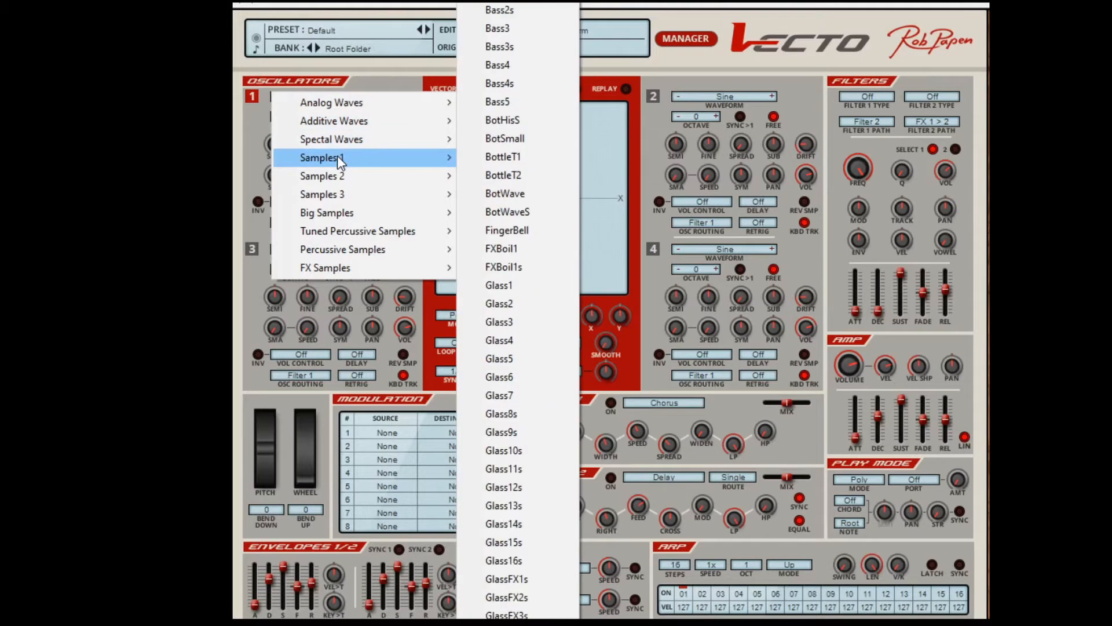
mouse_move(340, 178)
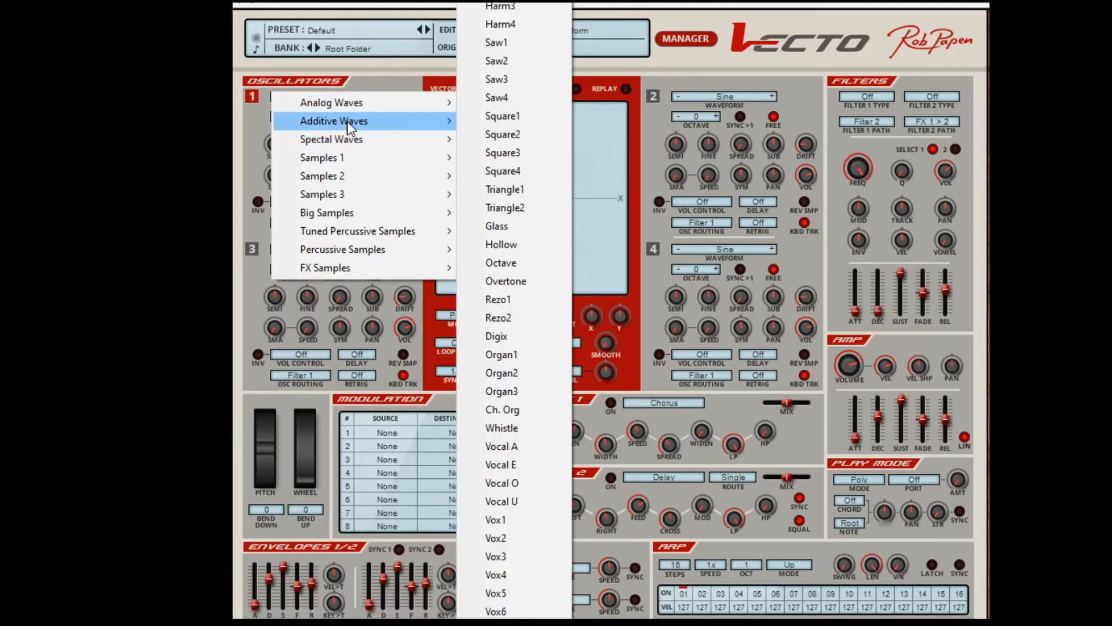
mouse_move(365, 105)
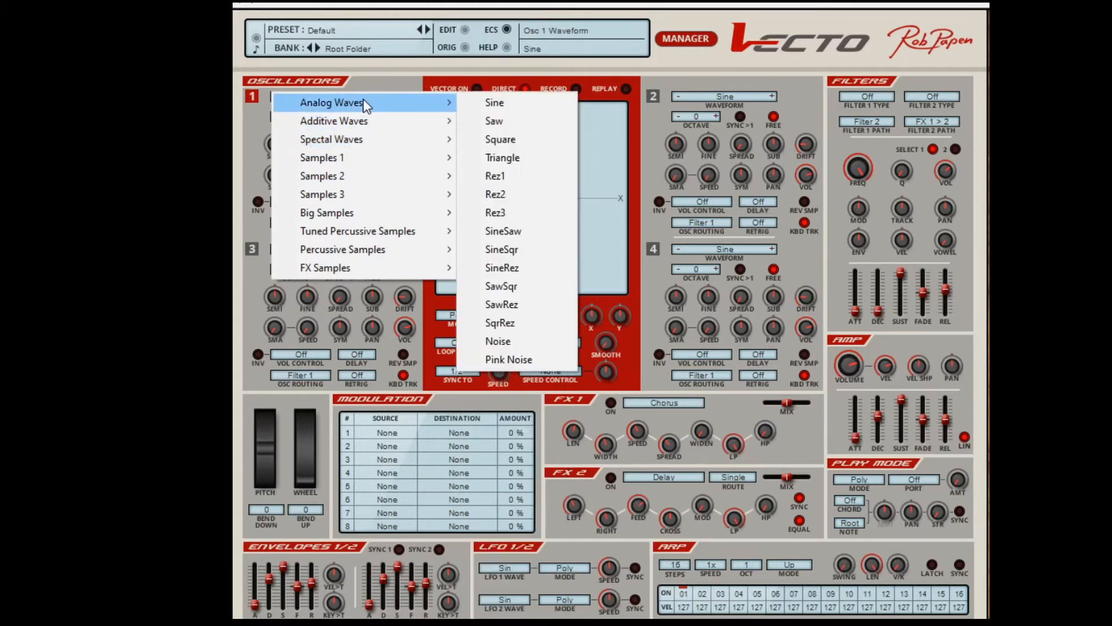
left_click(507, 120)
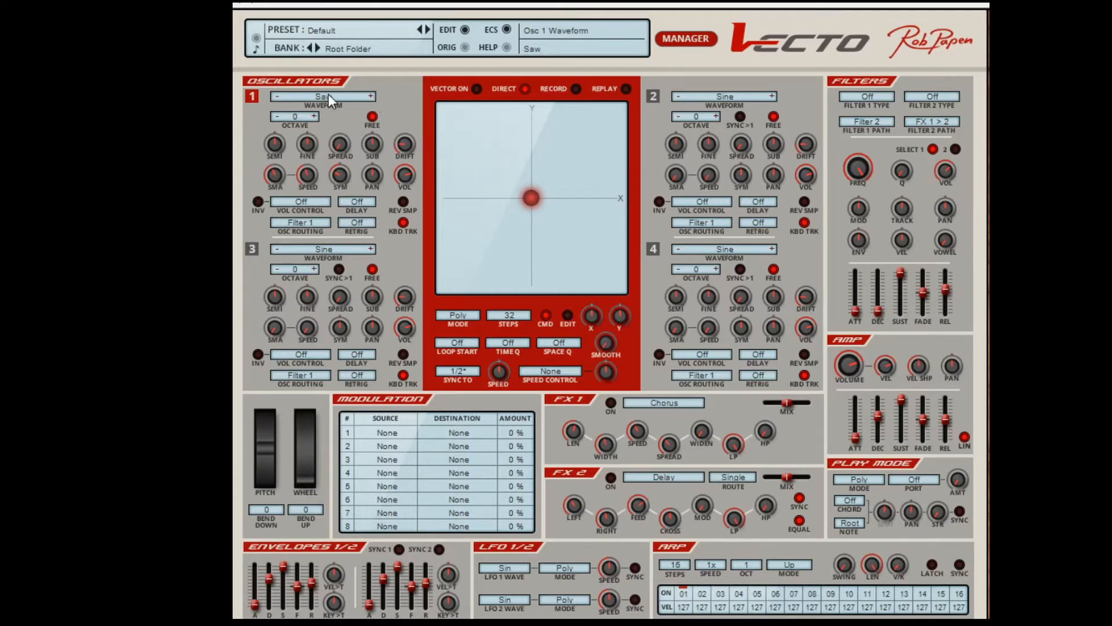
Switch oscillator 1's waveform to the BottleT1 sample
left_click(372, 97)
left_click_drag(333, 176, 314, 151)
left_click(325, 96)
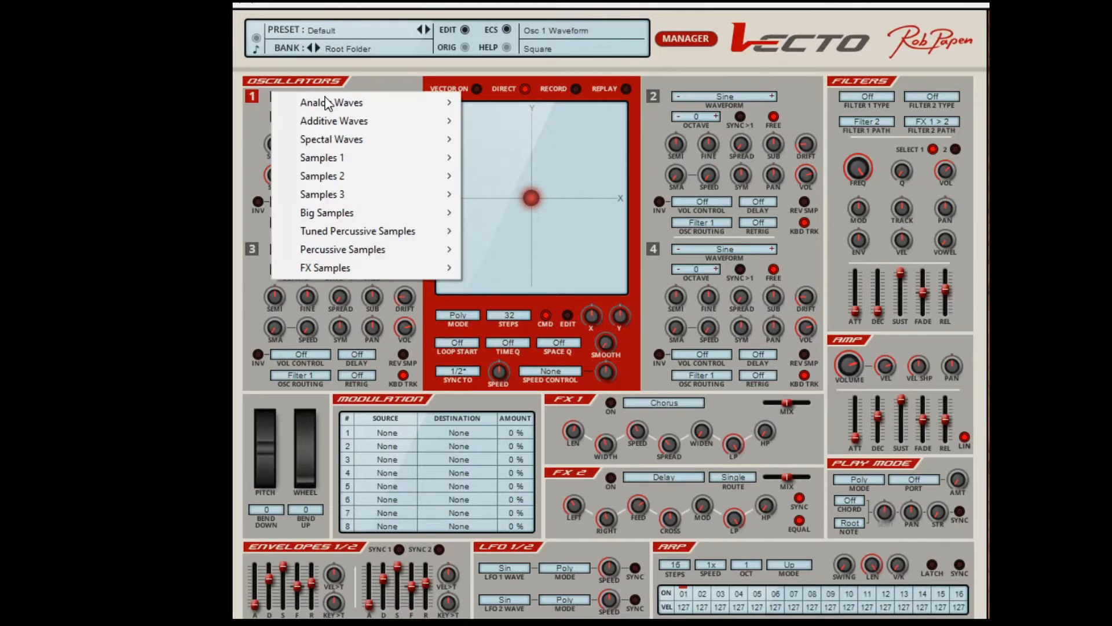
mouse_move(330, 164)
left_click(502, 158)
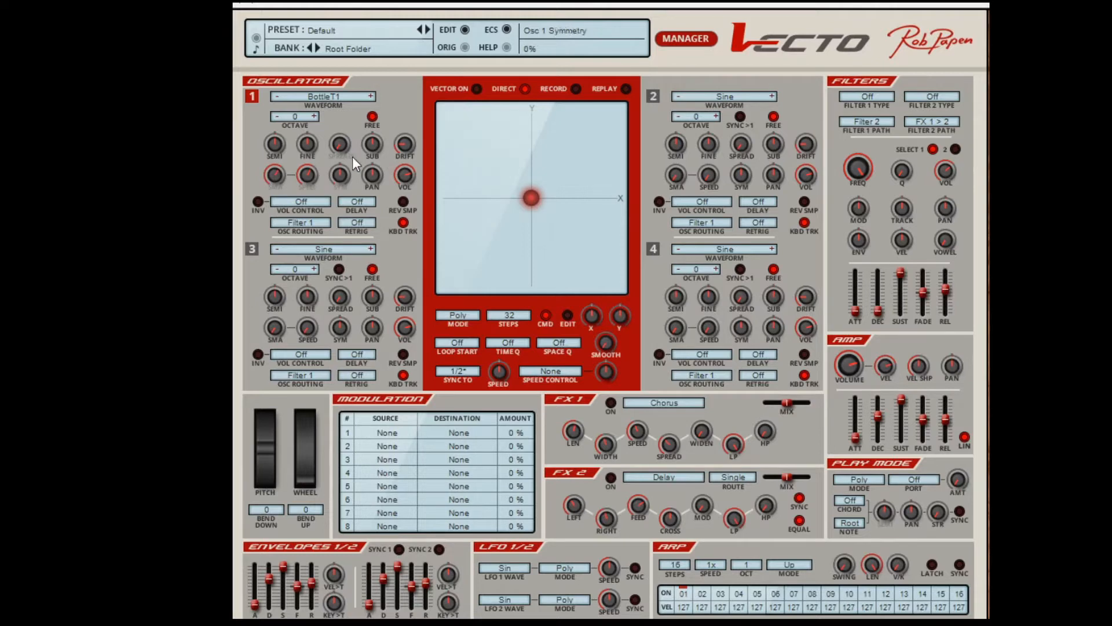
Adjust oscillator 1's volume and try its re-trigger rates of 1/32 QB and 1/2 QB
left_click_drag(411, 171, 412, 165)
left_click(358, 222)
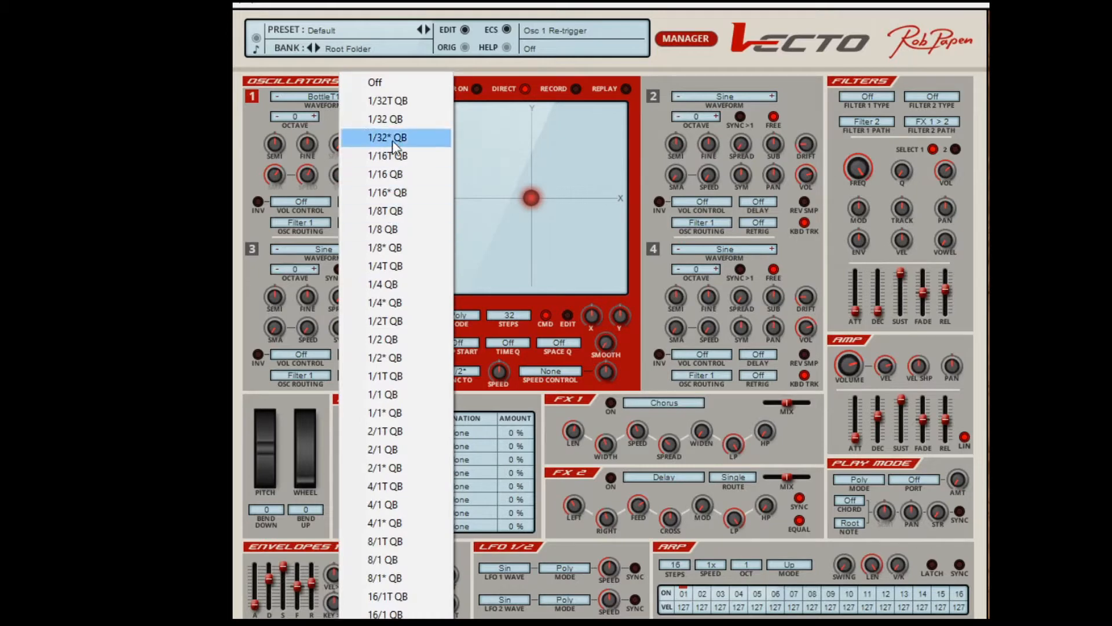
left_click(391, 123)
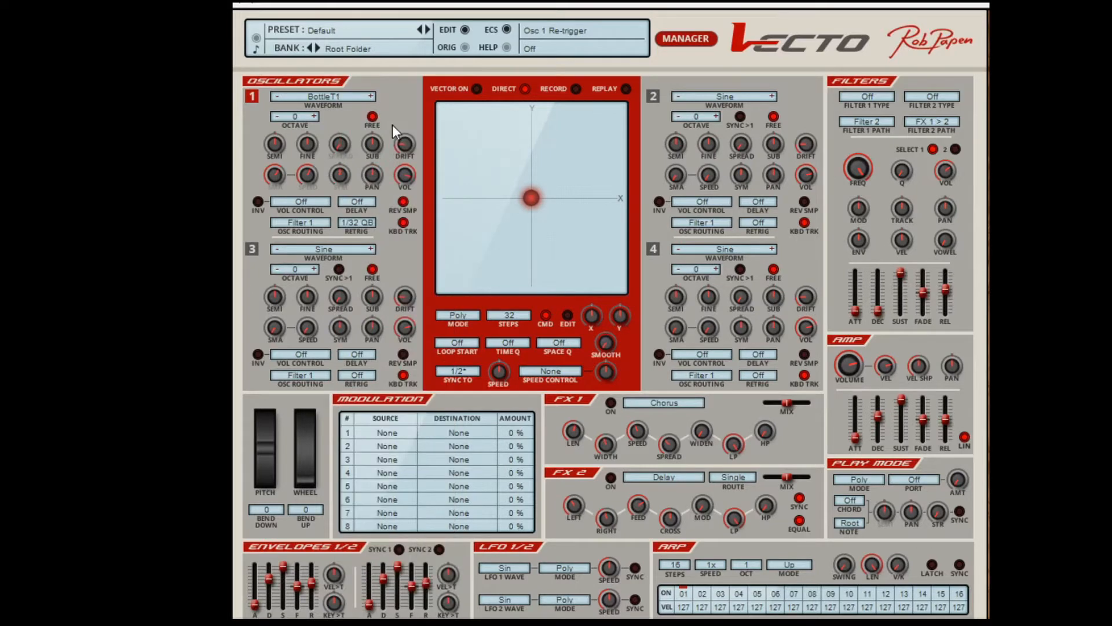
left_click(366, 224)
left_click(392, 339)
Set oscillator 1's waveform to the analog Square wave
left_click(337, 96)
mouse_move(336, 104)
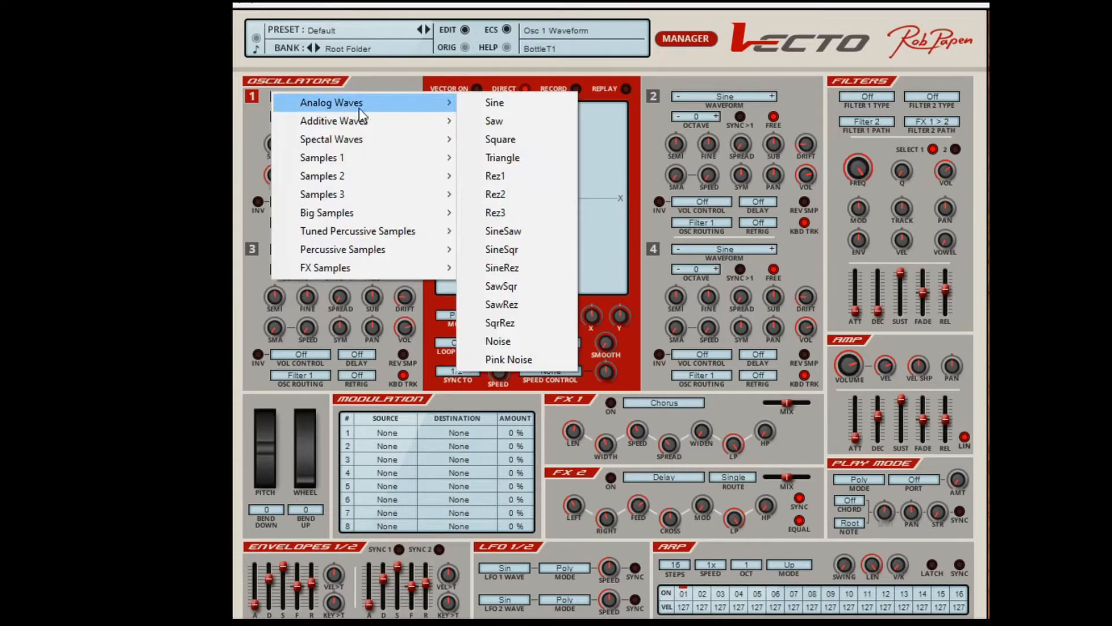
left_click(514, 144)
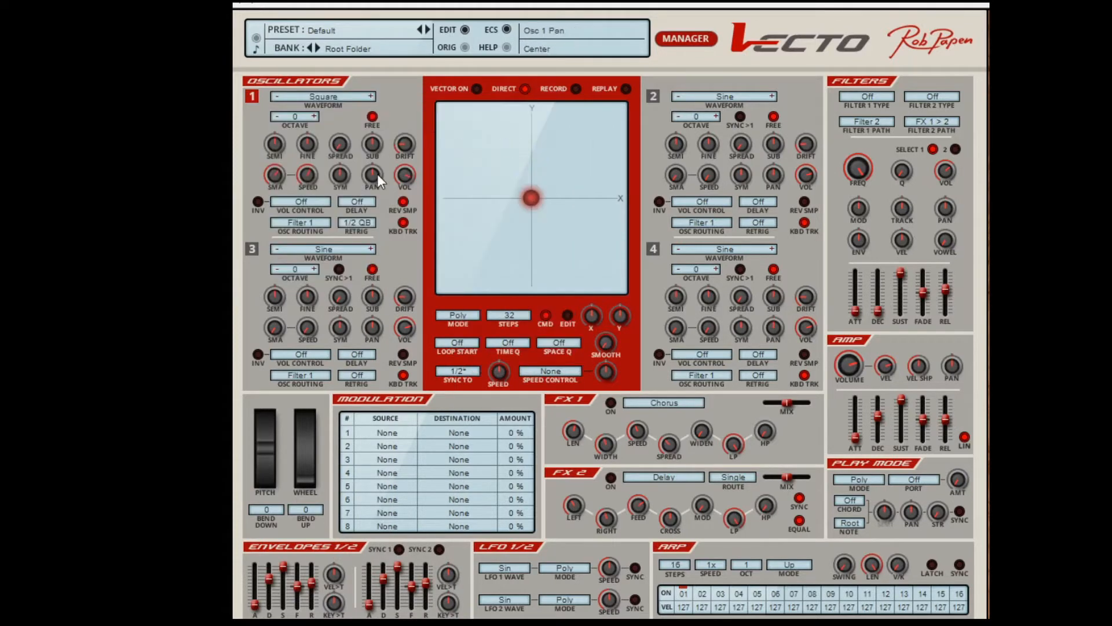
Try re-trigger rates of 1/4T QB and 1/1T QB on oscillator 1
left_click(364, 230)
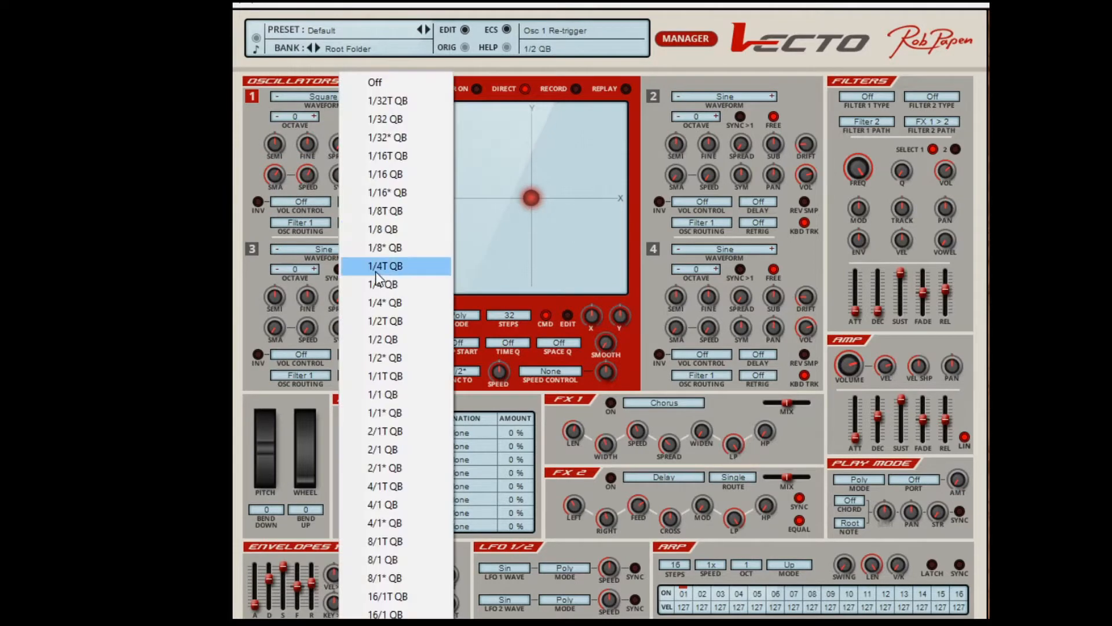
left_click(371, 263)
left_click(366, 232)
left_click(366, 316)
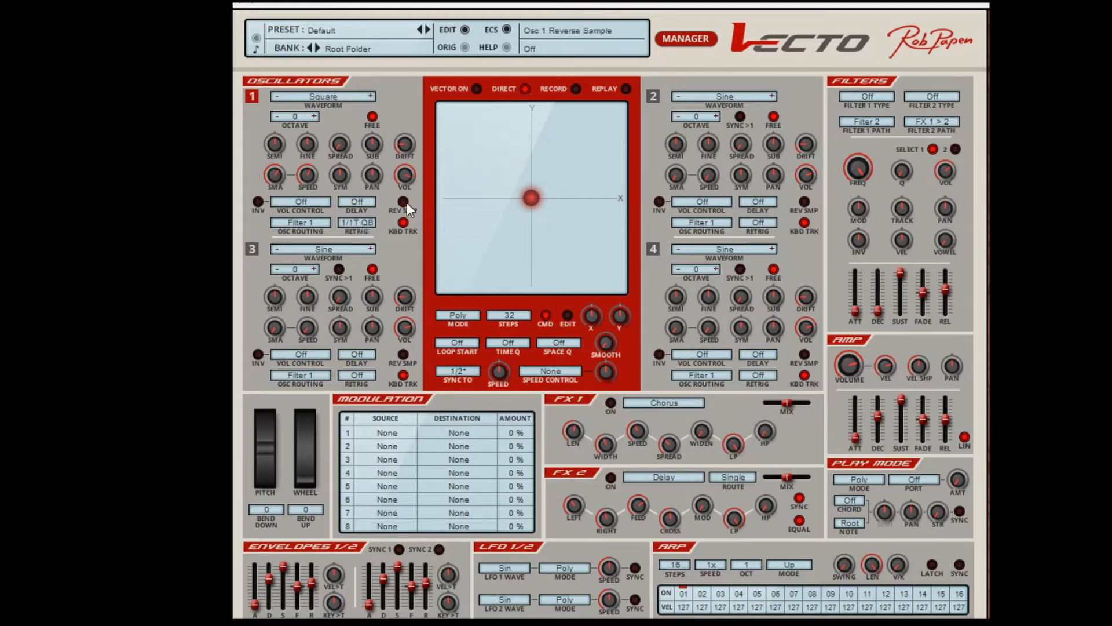
Set oscillator 1's re-trigger rate to 1/32T QB and its volume to about -7.2 dB
left_click(355, 223)
left_click(377, 337)
left_click(359, 226)
left_click(394, 102)
left_click_drag(411, 147, 412, 113)
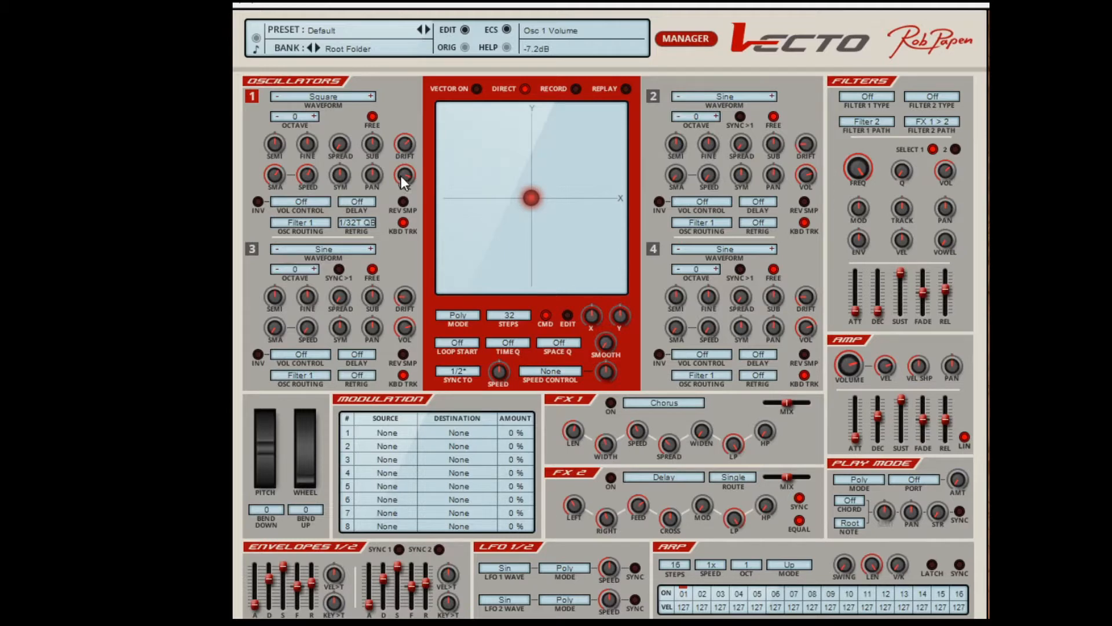
Route oscillator 1 to Filter 1
left_click(314, 229)
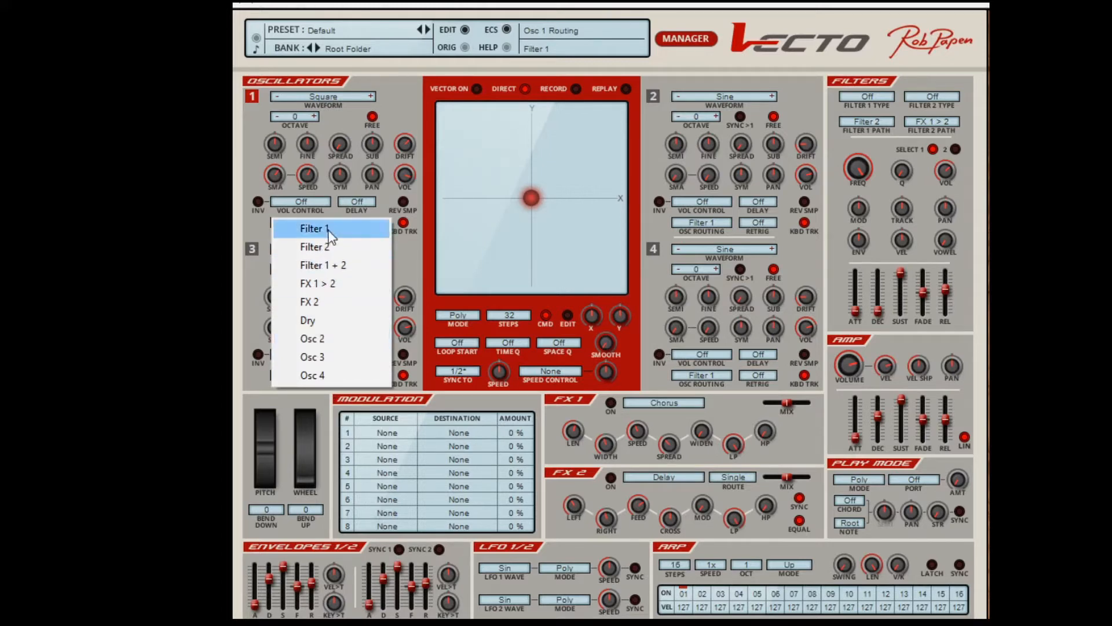
left_click(328, 230)
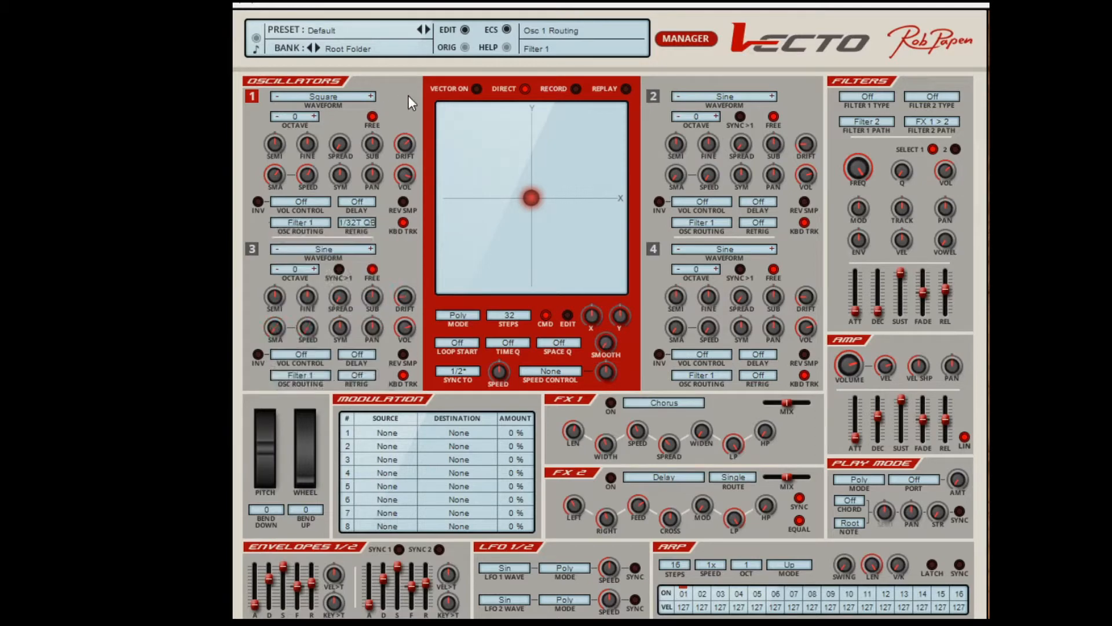
mouse_move(418, 152)
mouse_move(422, 183)
mouse_move(468, 108)
mouse_move(411, 311)
Turn on oscillator 2 and set its waveform to the BotWave sample
left_click(652, 95)
left_click(673, 96)
mouse_move(718, 182)
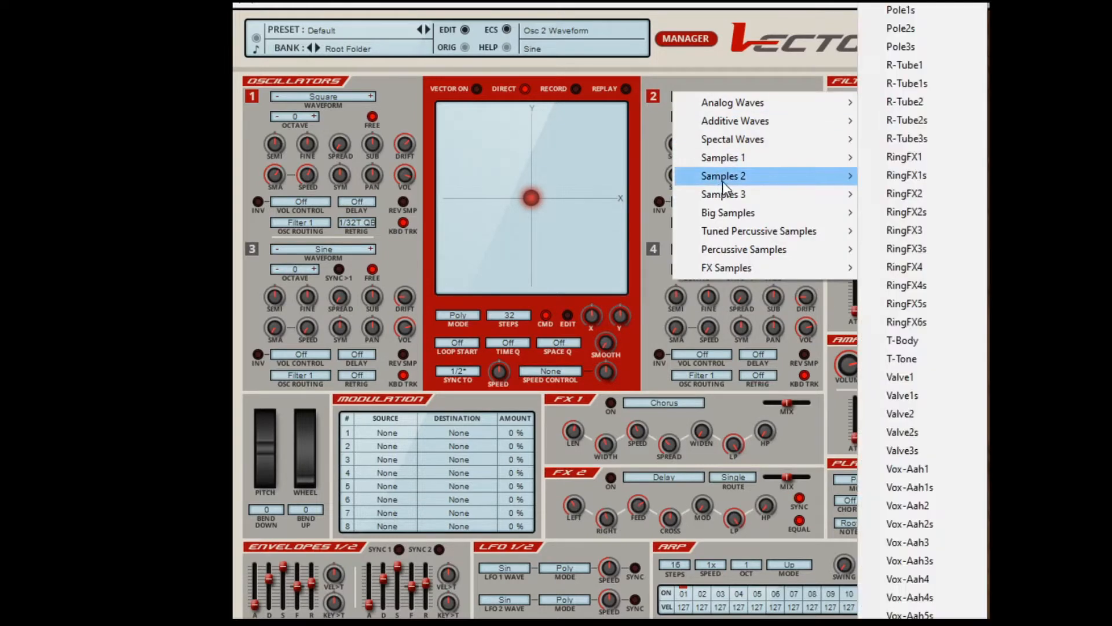
mouse_move(735, 158)
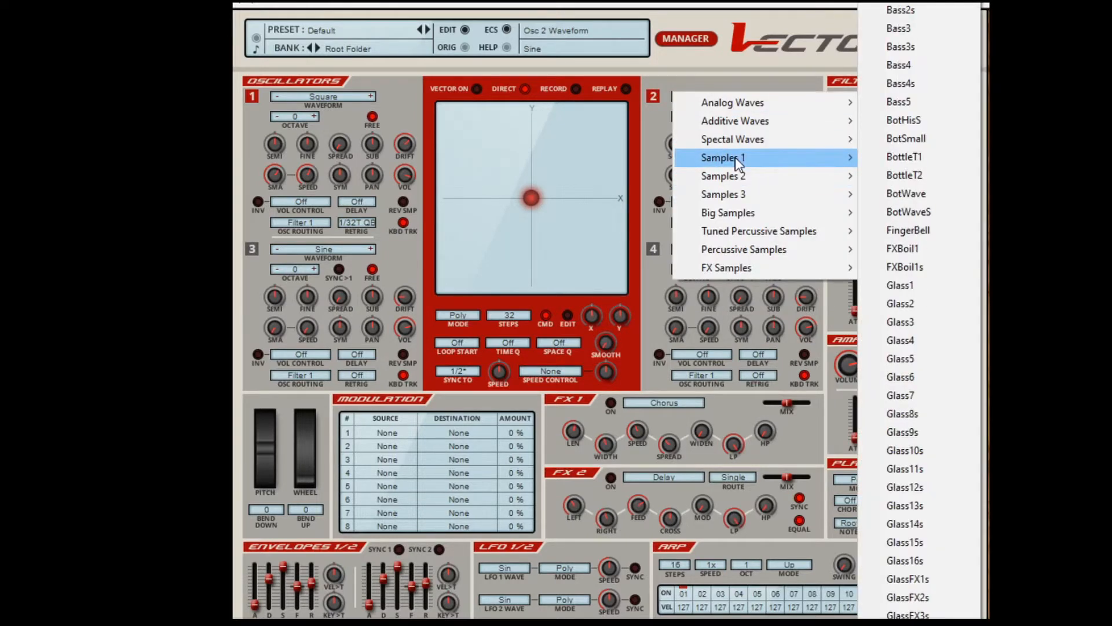
left_click(927, 193)
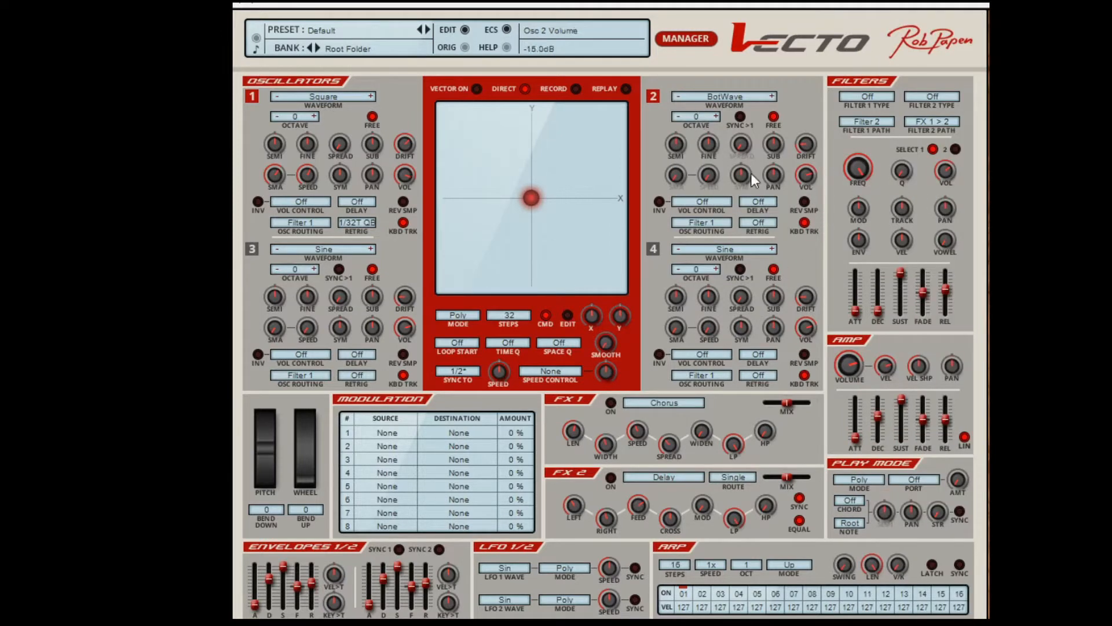
Advance oscillator 2's waveform to Glass2 and lower oscillator 1's volume
left_click(771, 96)
left_click_drag(405, 182, 407, 201)
left_click(772, 96)
left_click(772, 96)
left_click(772, 96)
left_click(771, 97)
left_click(775, 96)
Turn on oscillator 3 and set its waveform to the FX-28 sample
left_click(294, 248)
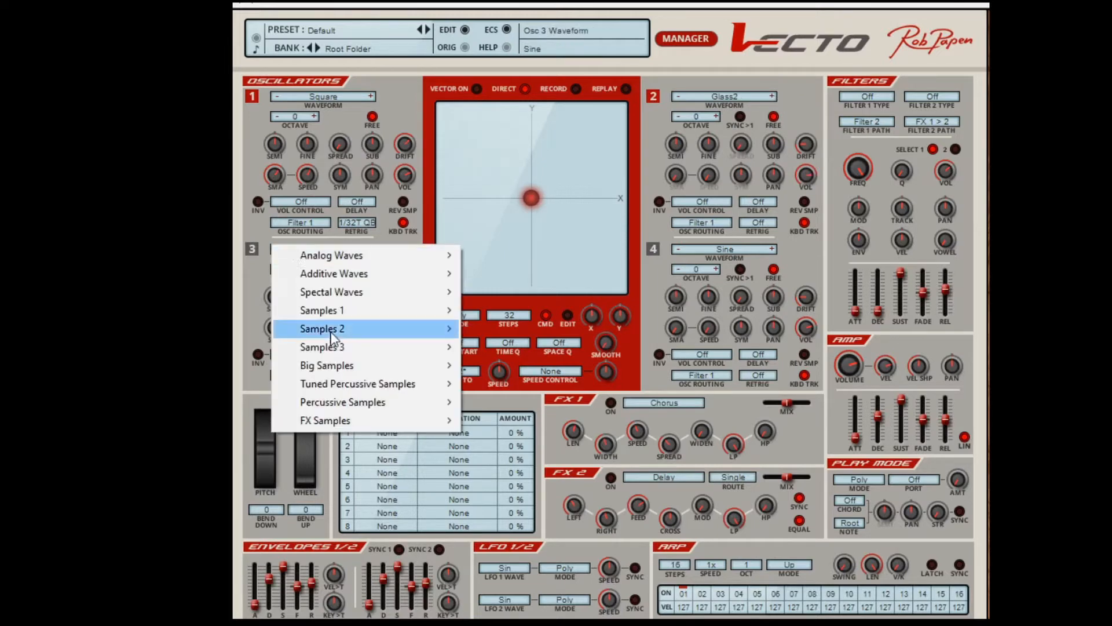
mouse_move(343, 421)
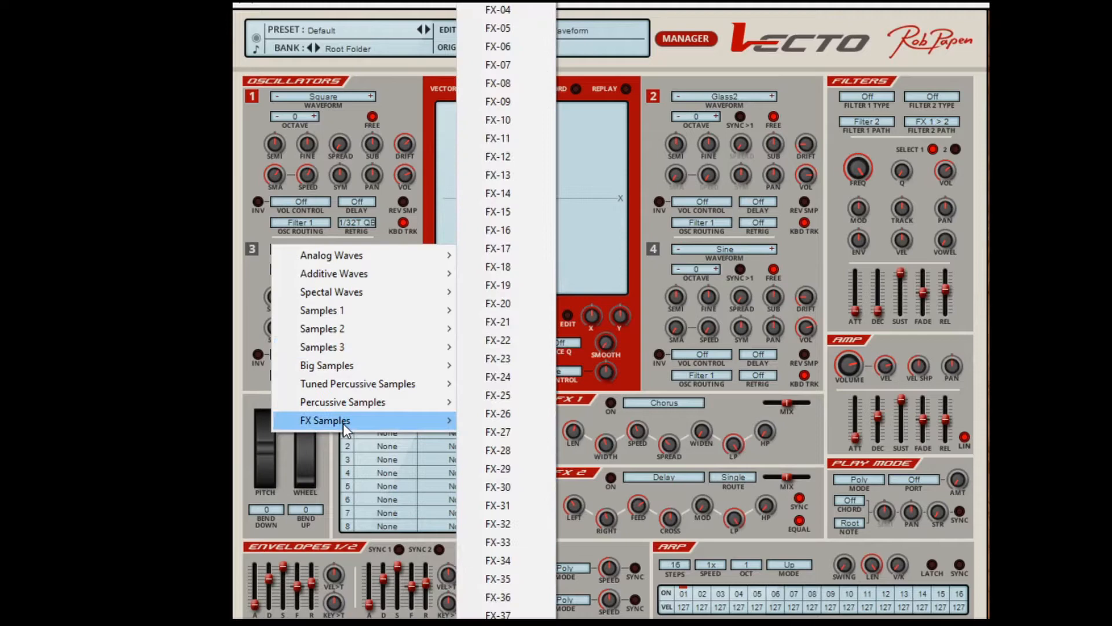
left_click(529, 415)
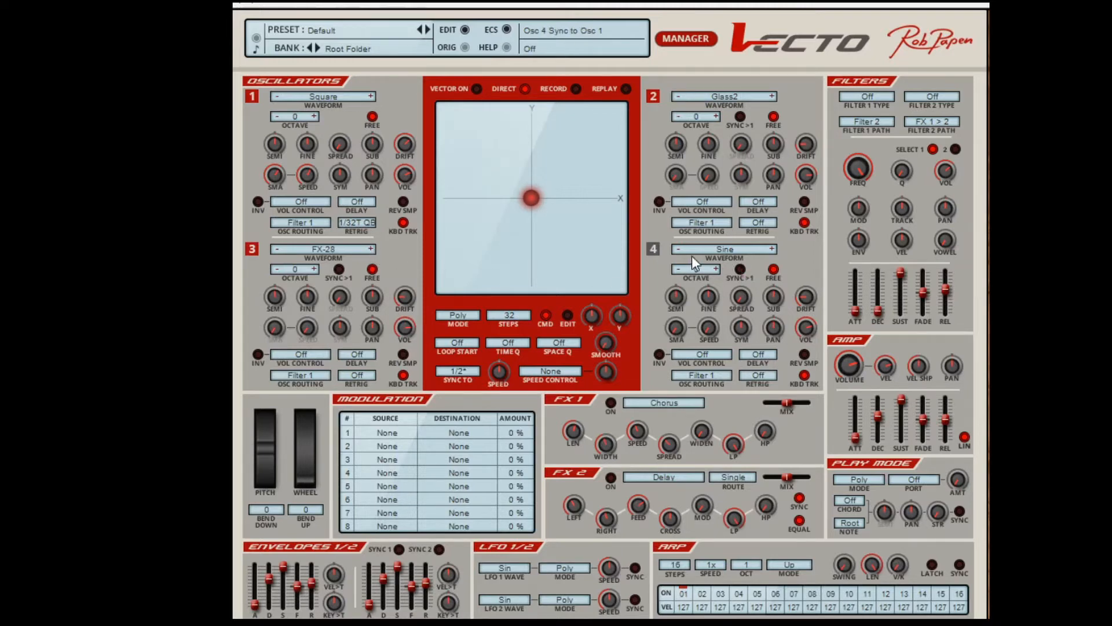
Turn on oscillator 4, set its waveform to Spect11, and adjust its volume
left_click(713, 250)
mouse_move(753, 295)
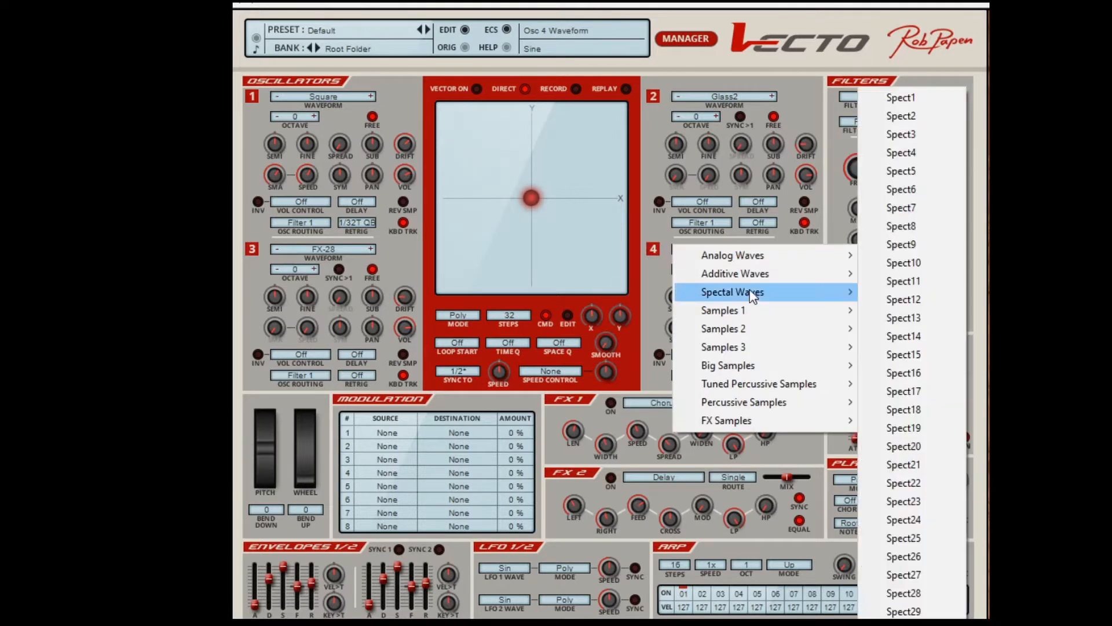
left_click(902, 282)
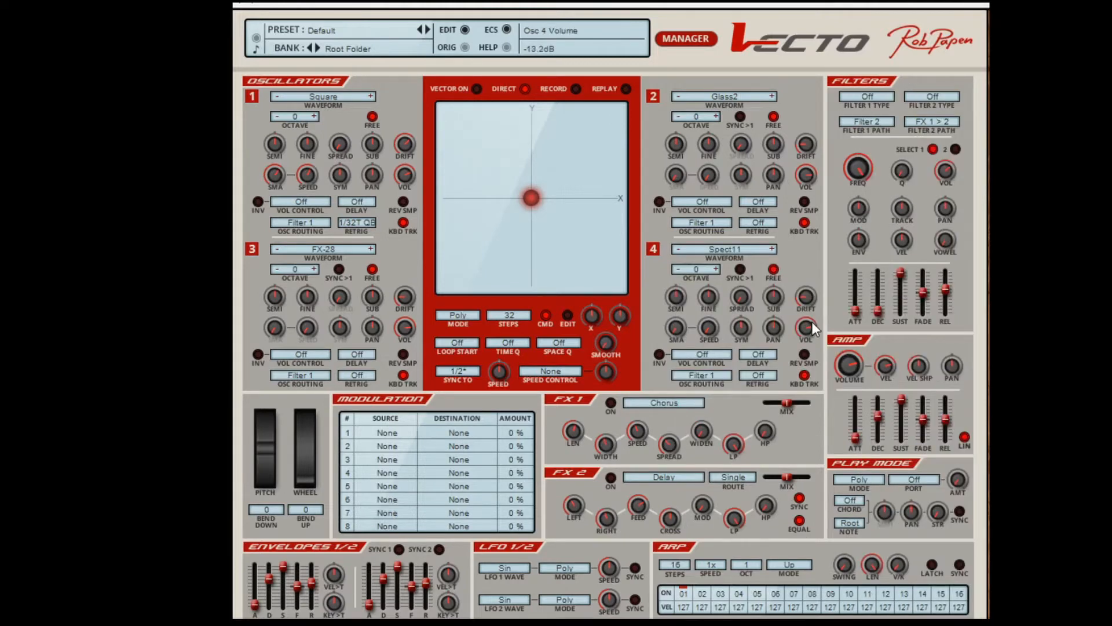
left_click_drag(811, 322, 813, 318)
Enable the XY vector, record a freehand movement of the vector point across the pad, and replay it
left_click(477, 92)
left_click(576, 89)
mouse_move(503, 144)
left_mouse_down()
mouse_move(555, 144)
mouse_move(504, 284)
mouse_move(446, 107)
mouse_move(599, 237)
mouse_move(546, 170)
left_mouse_up()
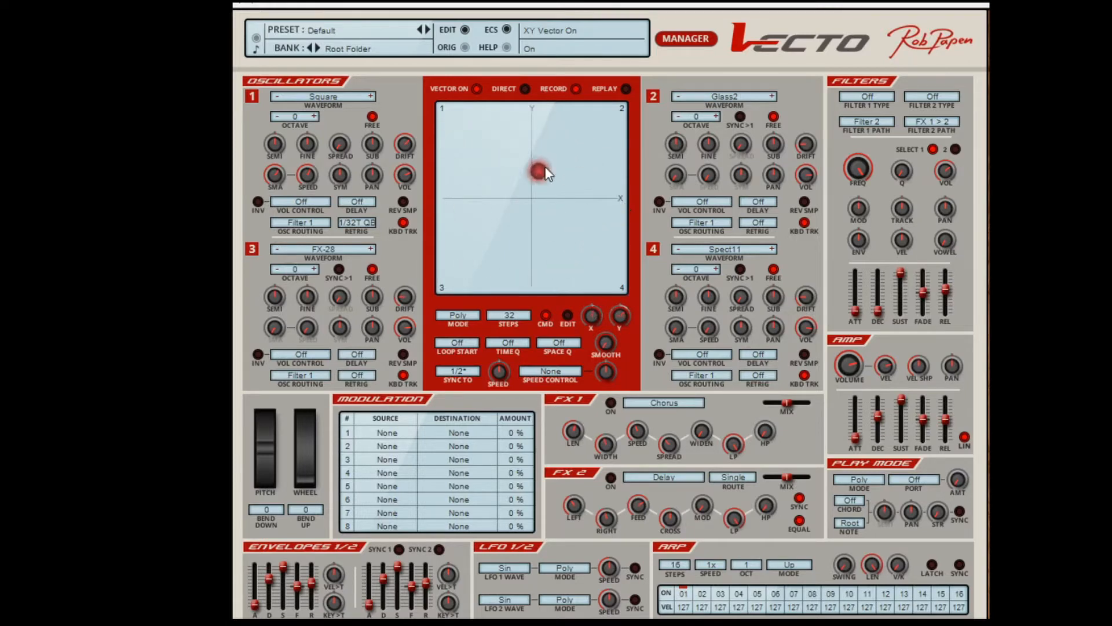
left_click(630, 88)
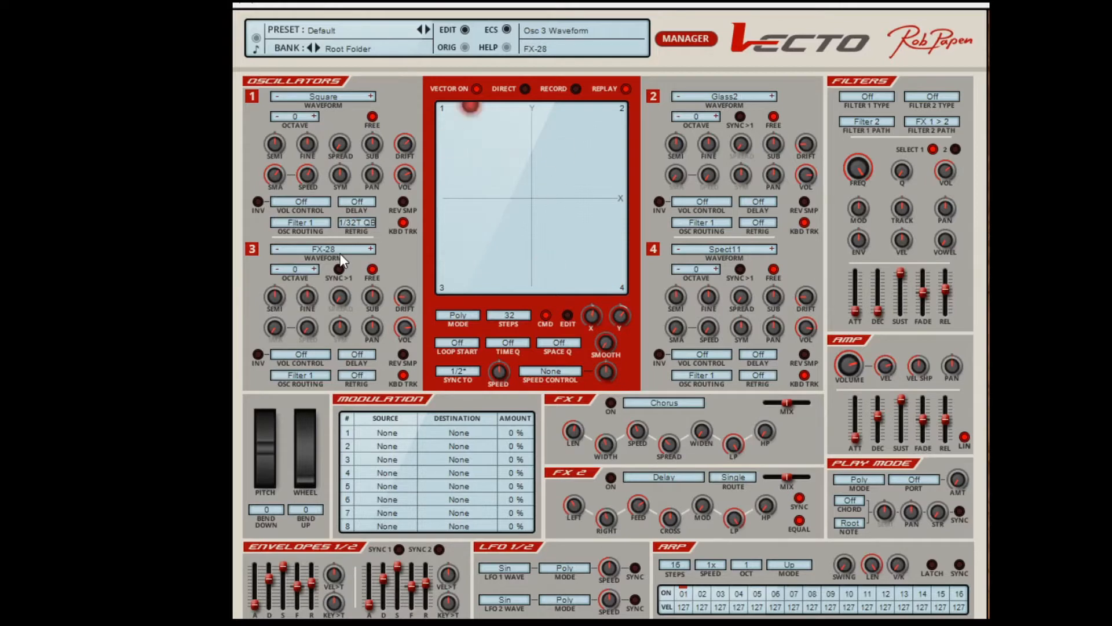
Set oscillator 1's delay to 1/1 QB and switch the delay back off
left_click(367, 204)
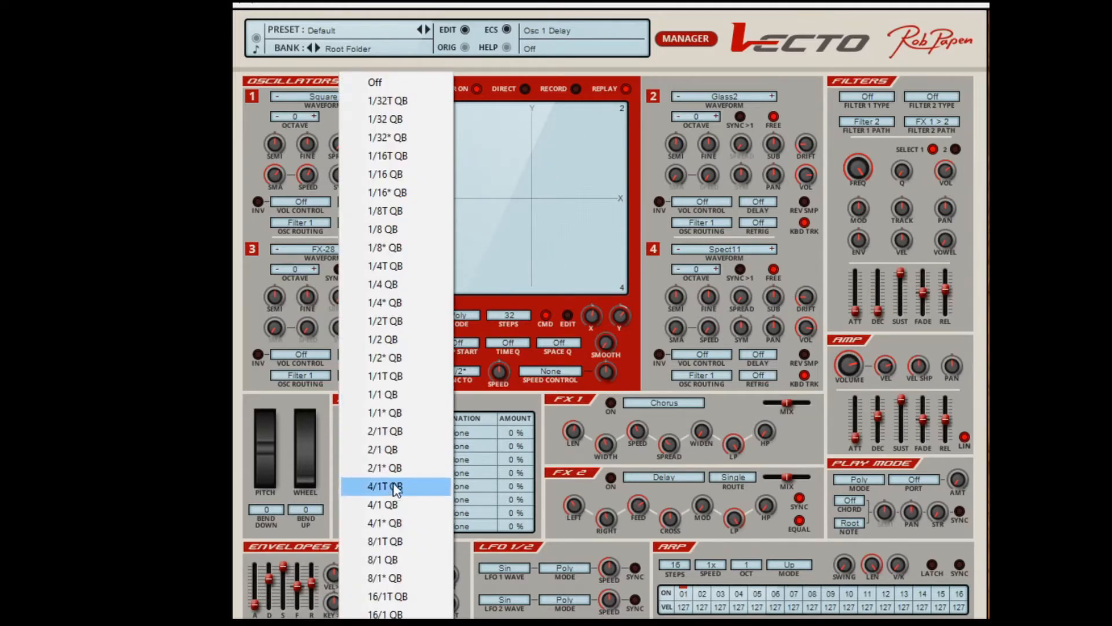
left_click(407, 394)
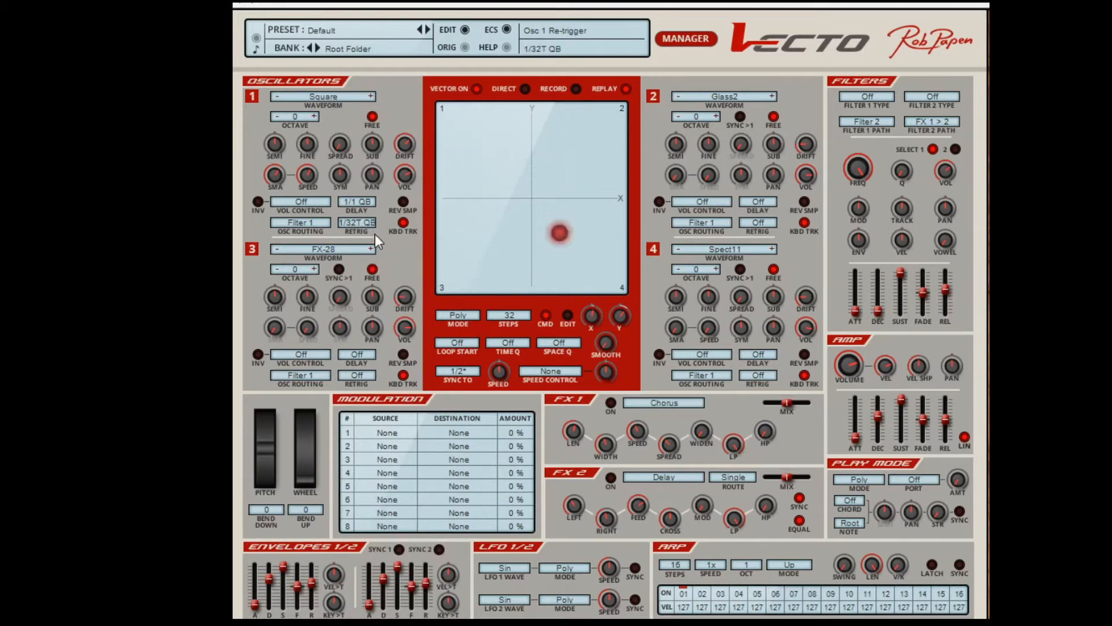
left_click(359, 203)
left_click(376, 89)
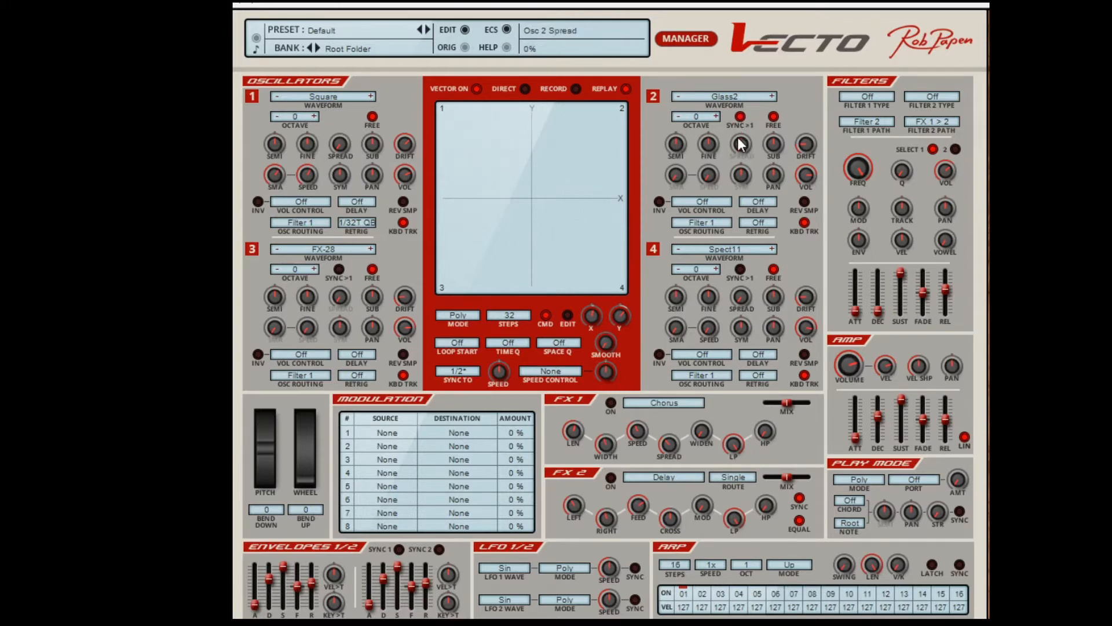
With oscillators 3 and 4 turned off, sweep oscillator 2's semitone tuning under sync, and switch the sync off
left_click(658, 249)
left_click(253, 252)
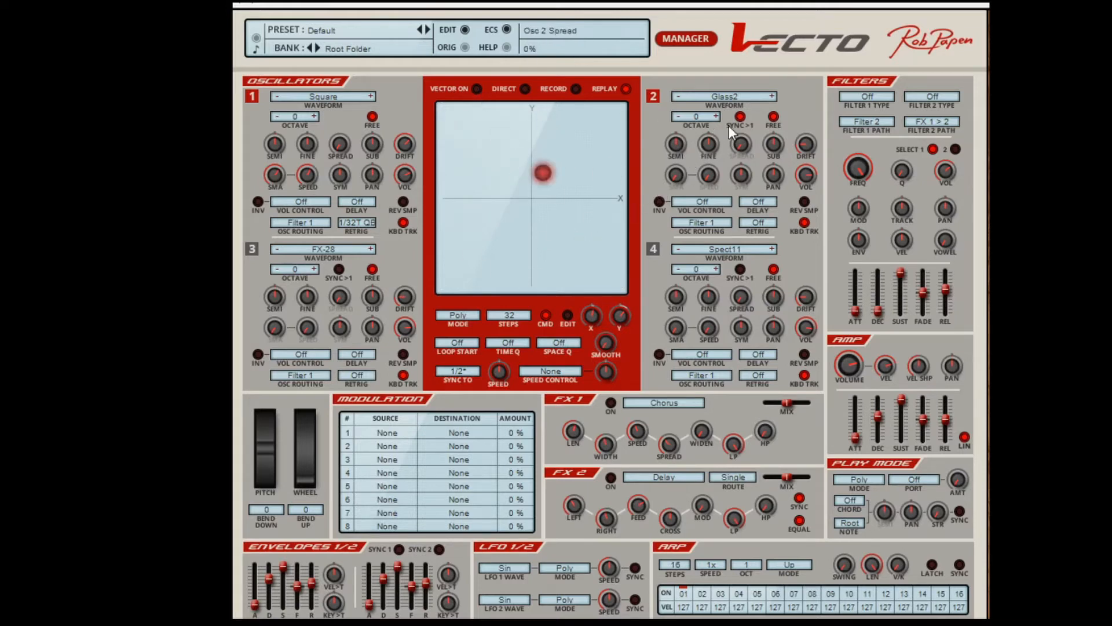
mouse_move(675, 142)
left_mouse_down()
mouse_move(676, 106)
mouse_move(706, 162)
mouse_move(673, 143)
mouse_move(675, 155)
left_mouse_up()
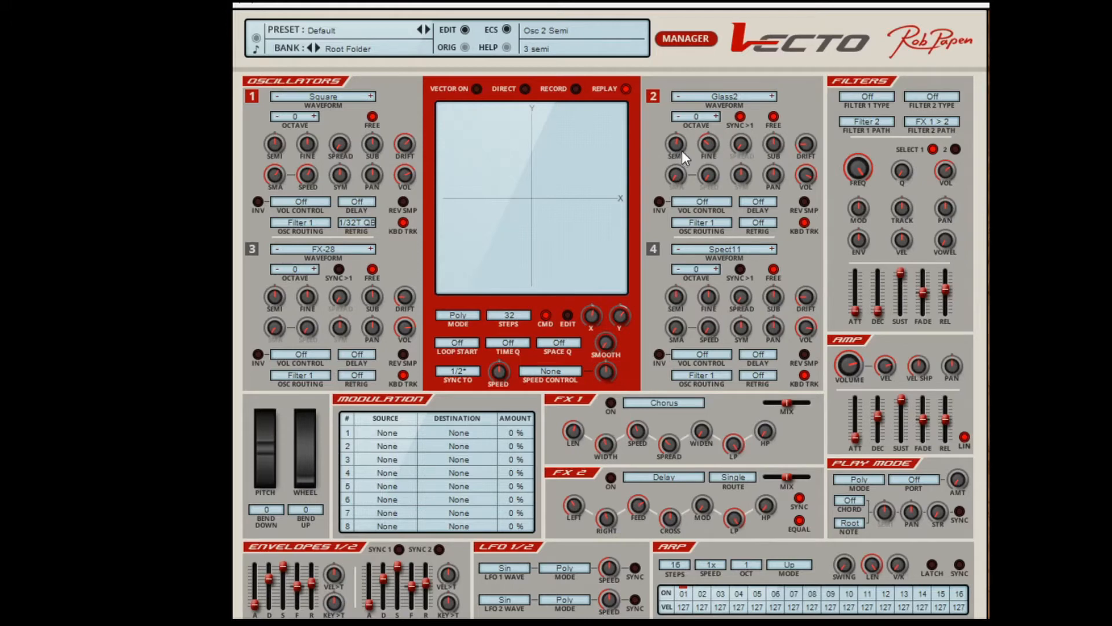
mouse_move(679, 148)
left_mouse_down()
mouse_move(679, 175)
mouse_move(679, 111)
mouse_move(678, 145)
left_mouse_up()
left_click(741, 116)
Try routing oscillator 2 into Osc 1 while adjusting oscillator 2's volume and tuning
left_click(325, 224)
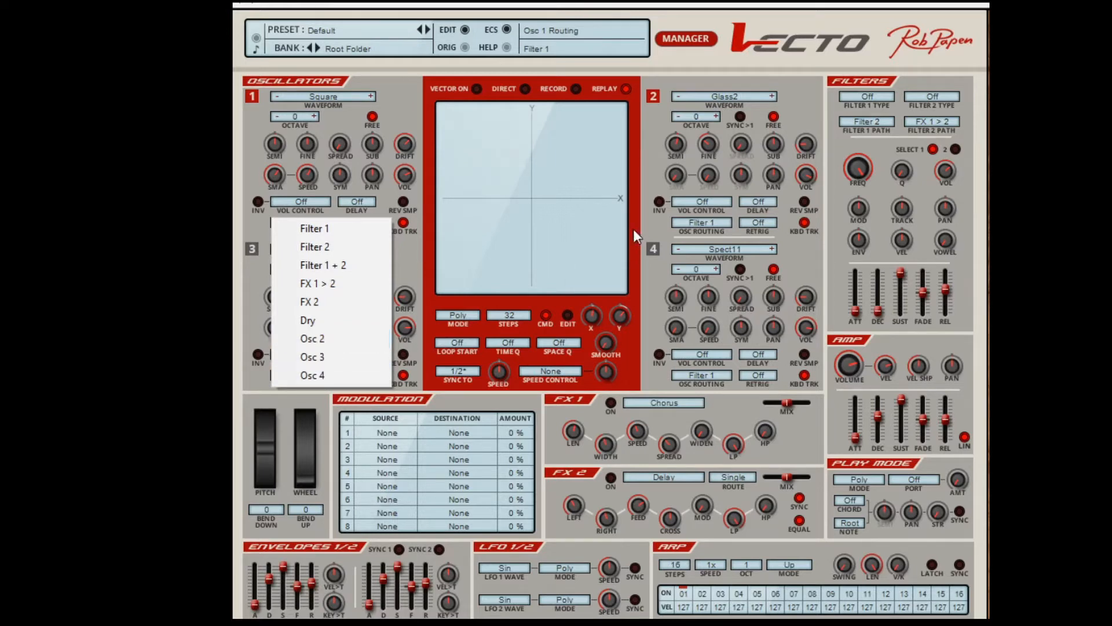
left_click(653, 162)
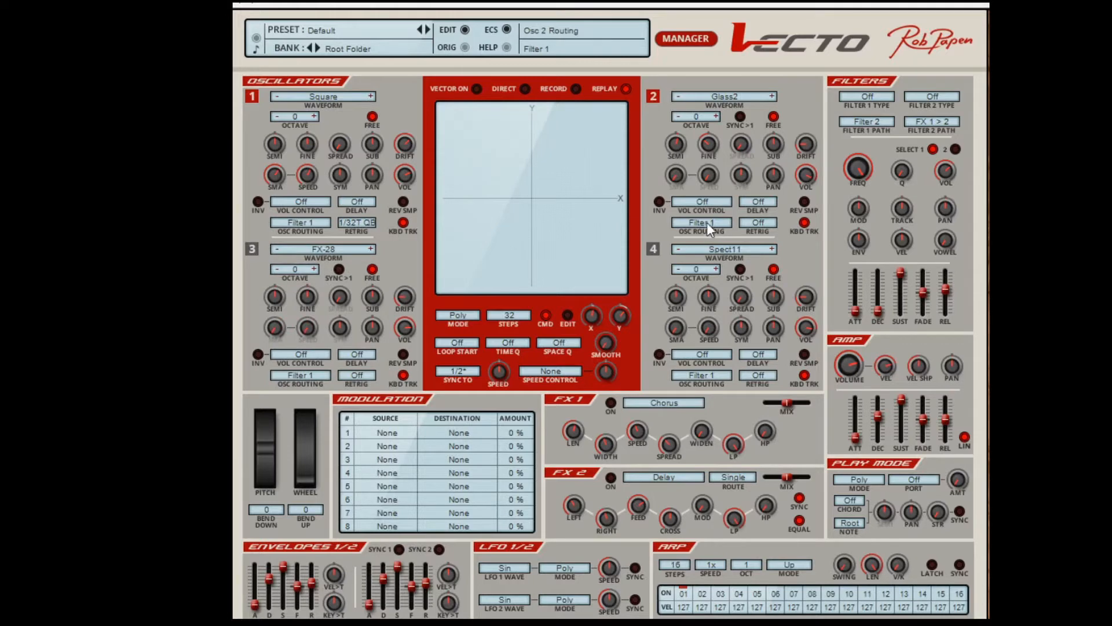
left_click(707, 224)
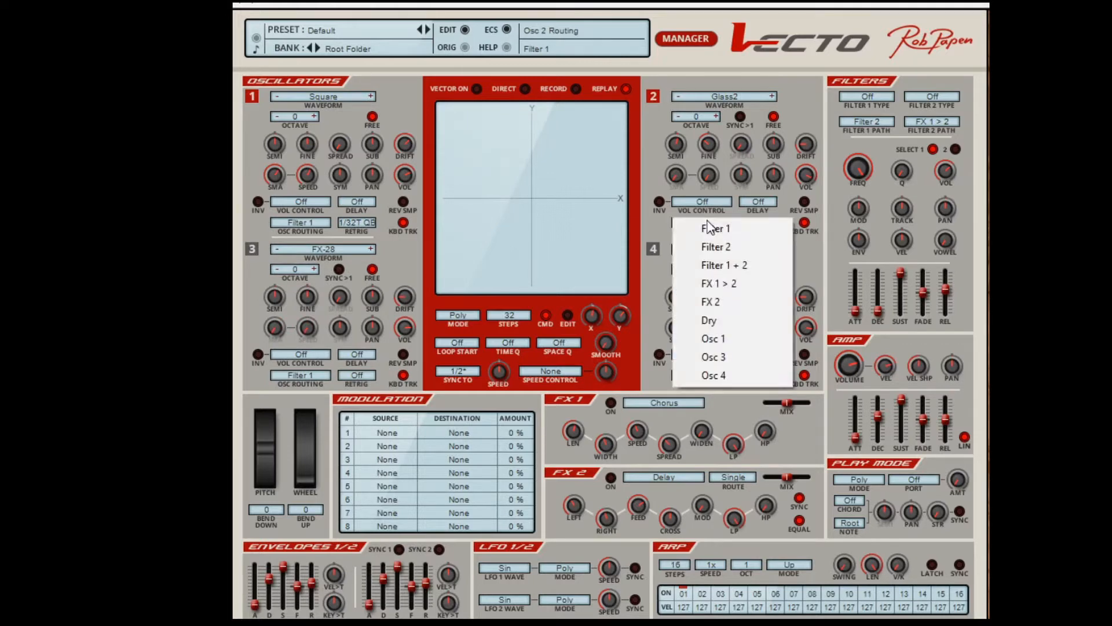
left_click(727, 339)
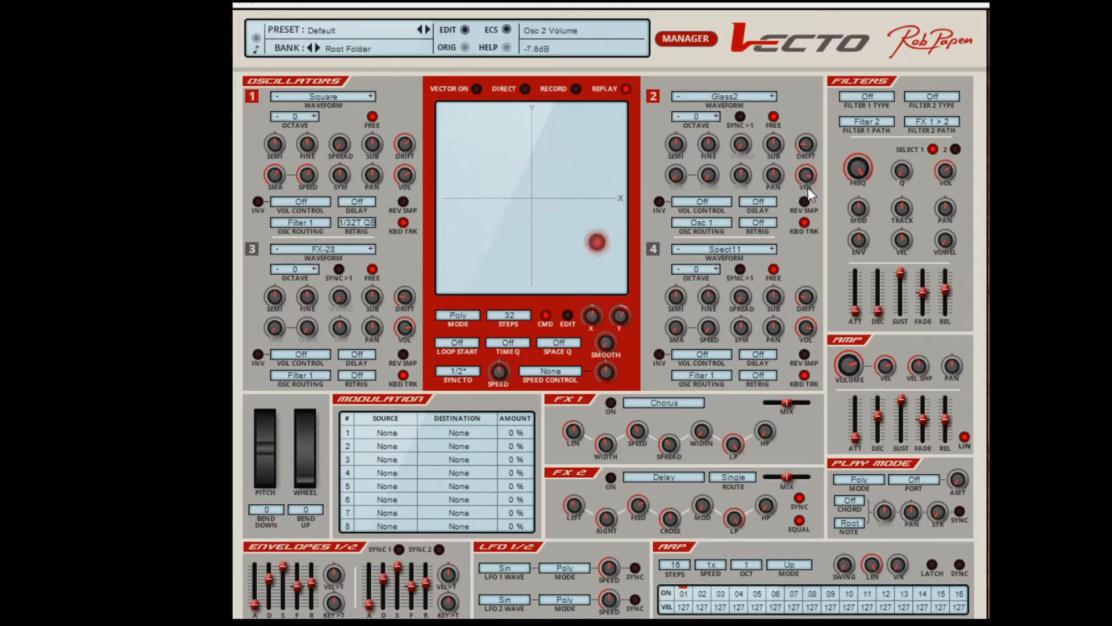
mouse_move(807, 186)
left_mouse_down()
mouse_move(808, 207)
mouse_move(809, 186)
left_mouse_up()
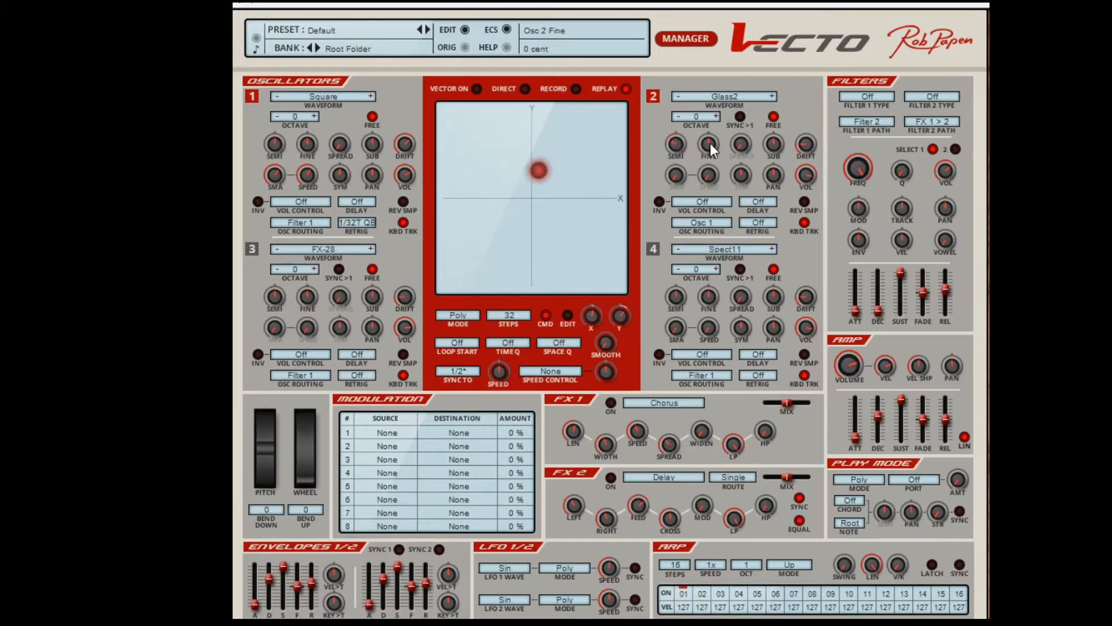
left_click_drag(710, 143, 682, 120)
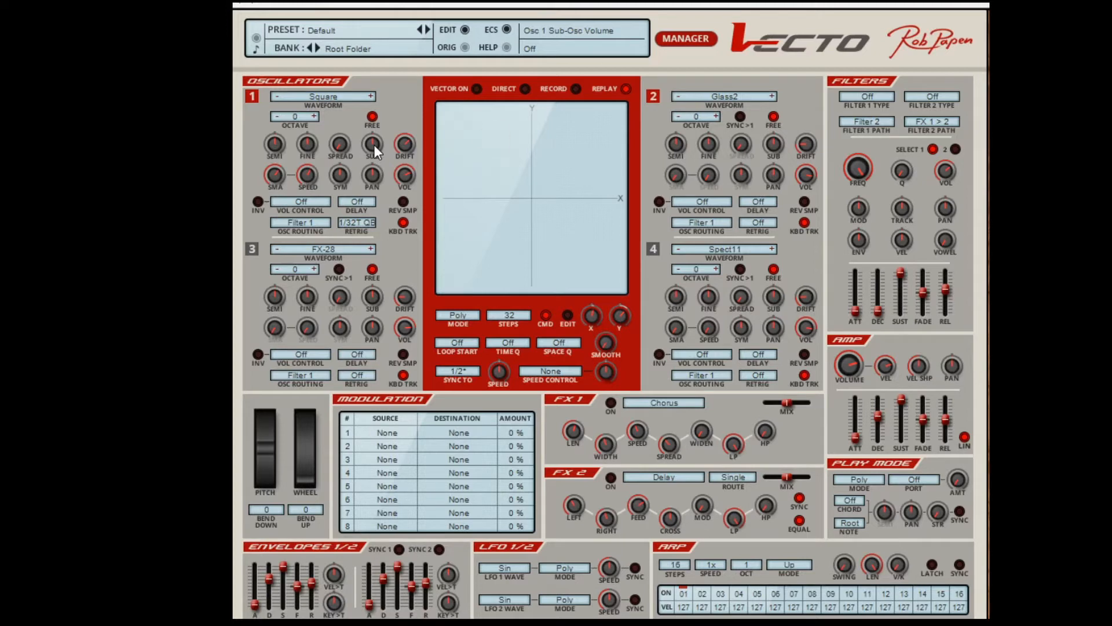
Sweep oscillator 1's sub-oscillator volume and bring it to Square +00dB
left_click_drag(373, 144, 373, 79)
mouse_move(374, 144)
left_mouse_down()
mouse_move(377, 231)
mouse_move(377, 148)
left_mouse_up()
left_click_drag(375, 139, 369, 19)
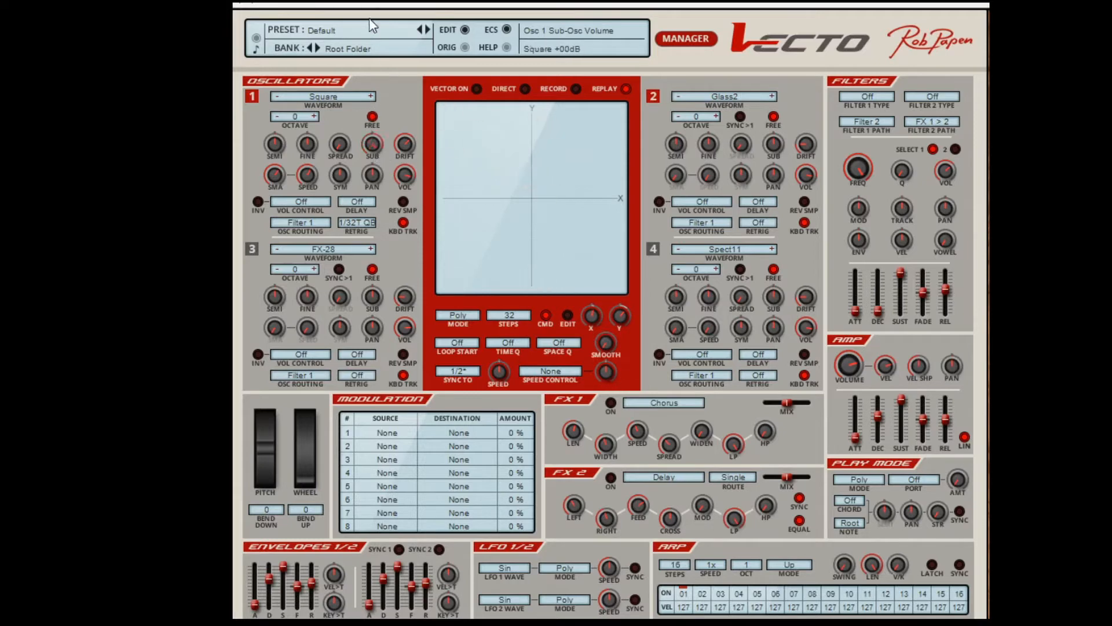
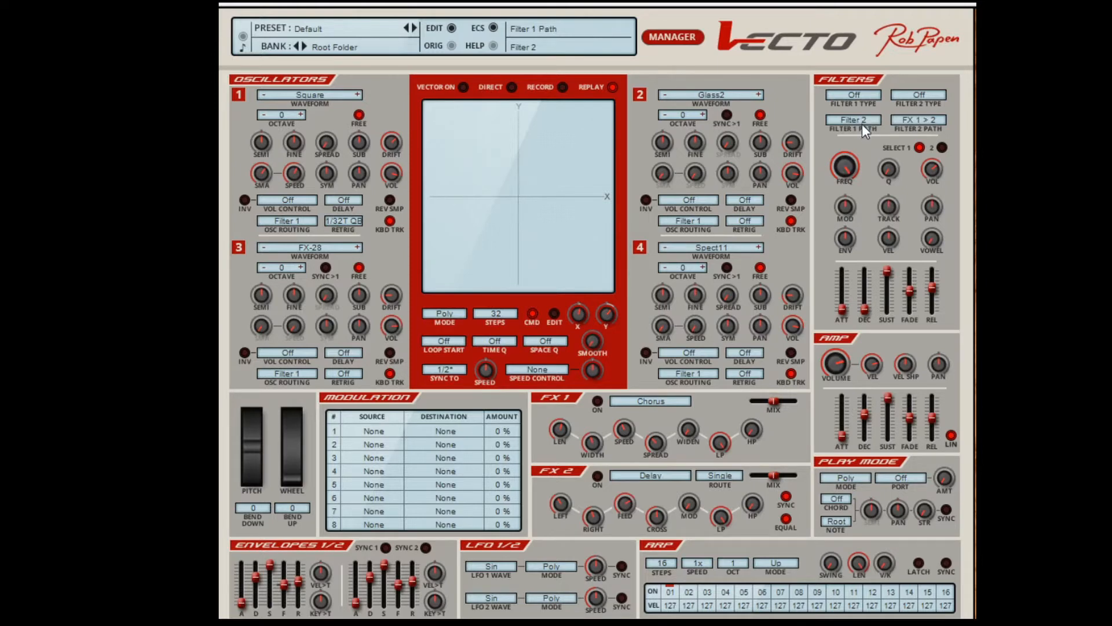
Examine the available filter 1 types and the routing options for the filter 1 and filter 2 paths
left_click(862, 95)
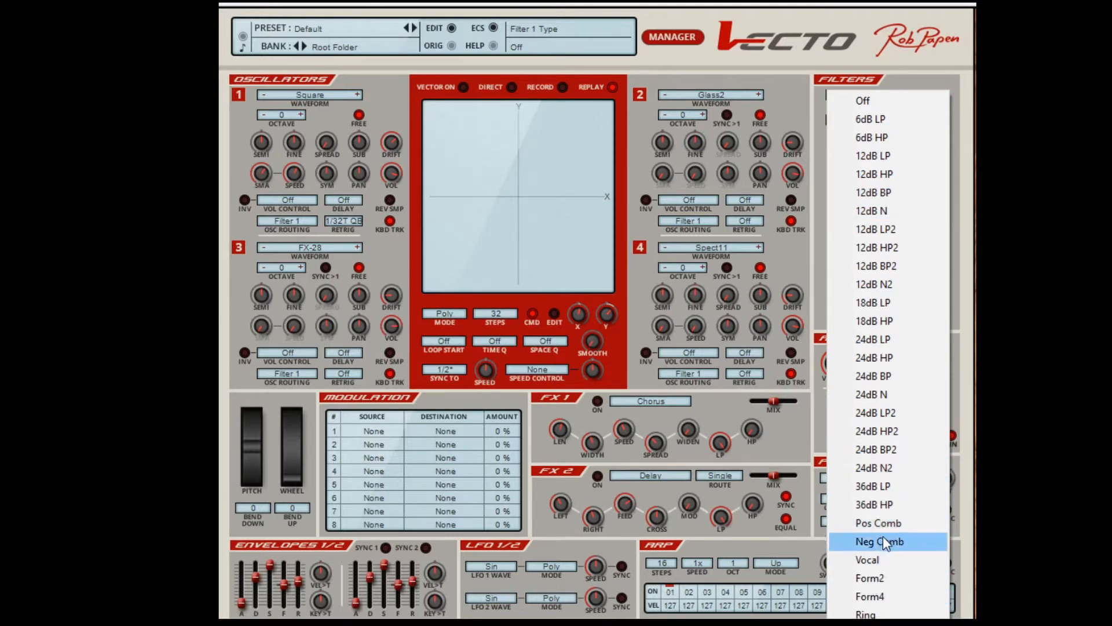
left_click(863, 101)
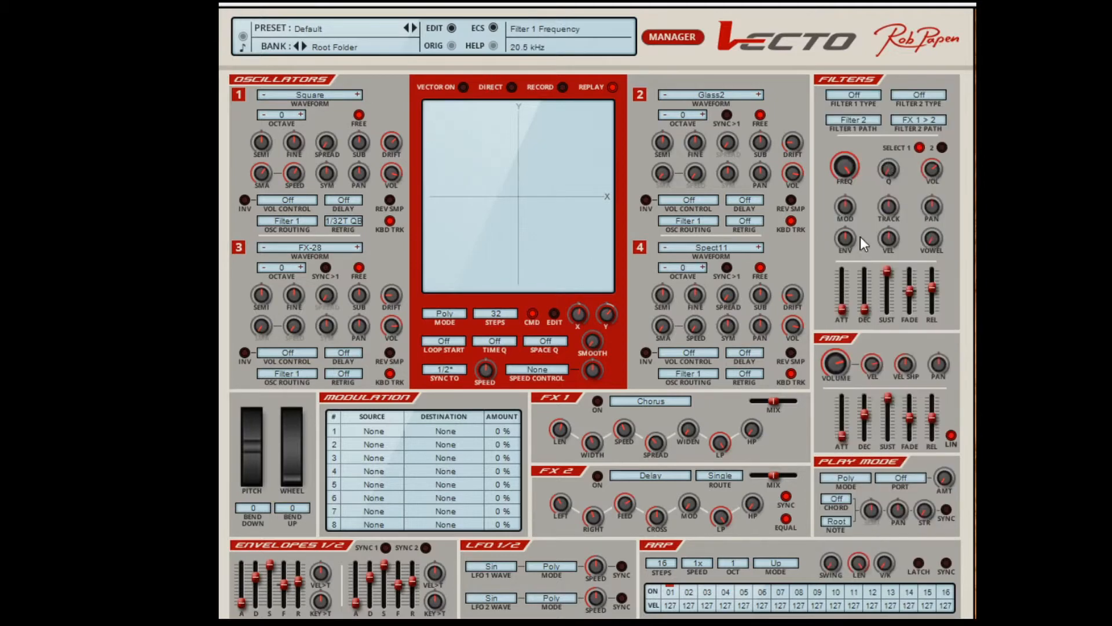
left_click(870, 121)
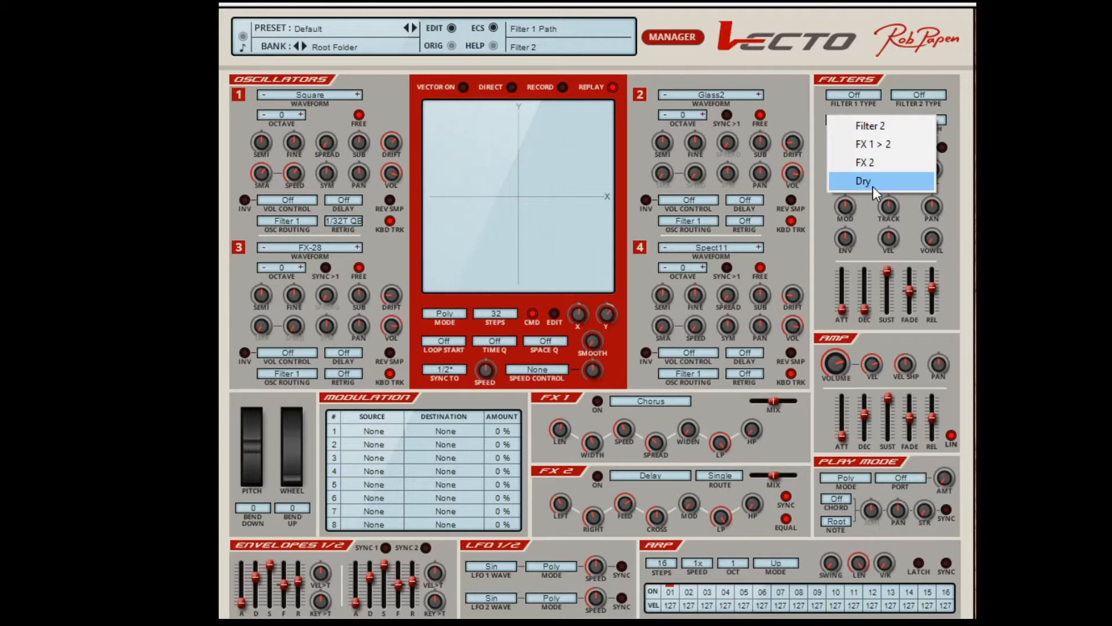
left_click(940, 119)
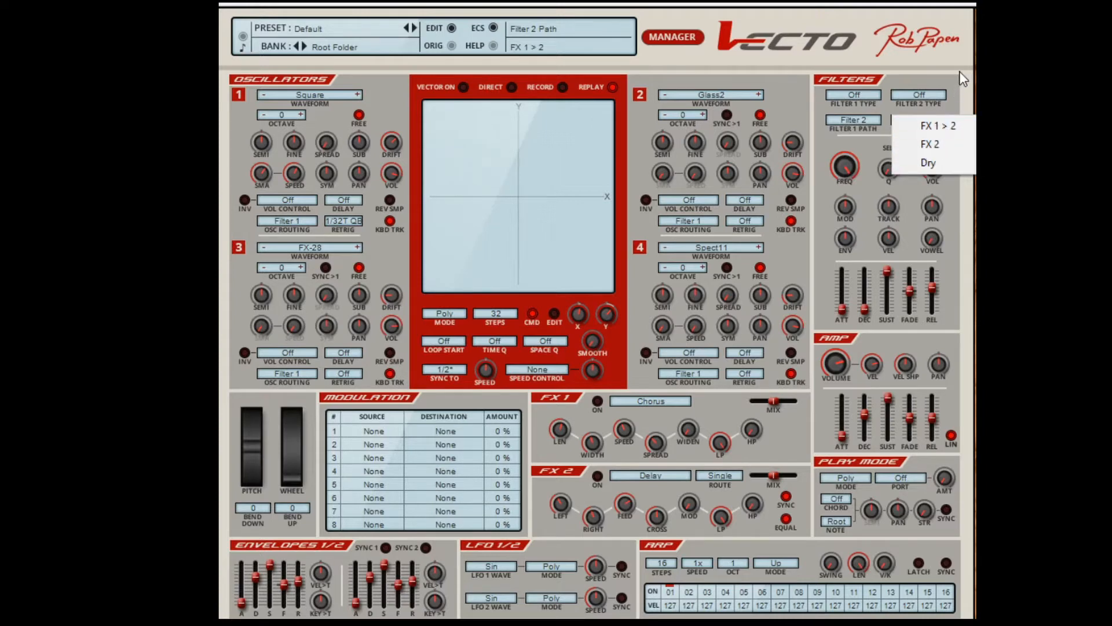
left_click(932, 67)
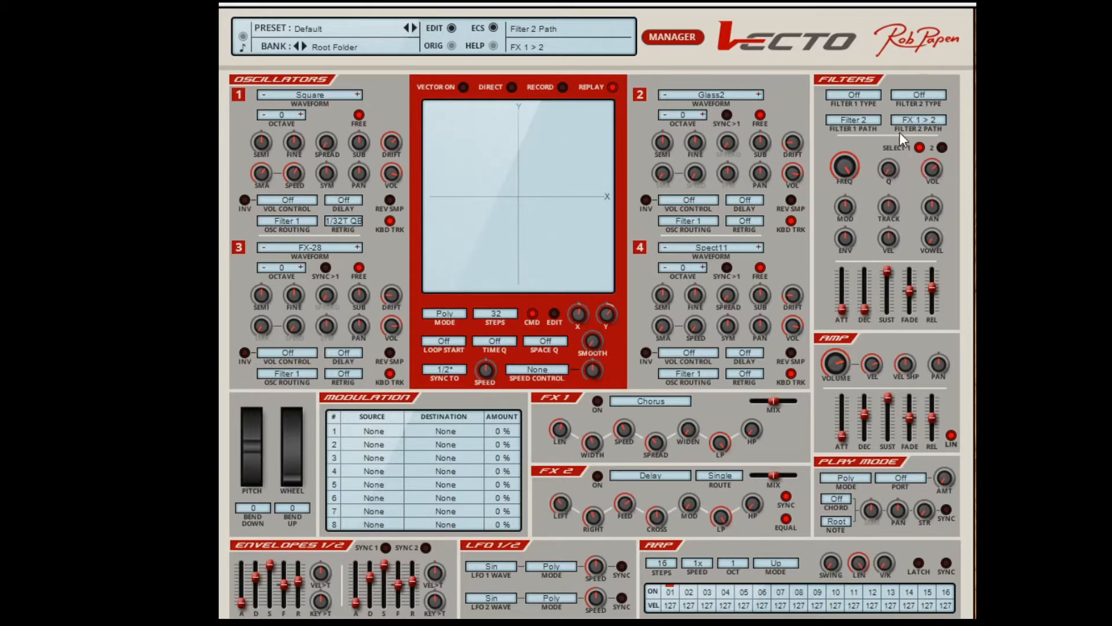
Set filter 1 to 6dB LP, sweep its frequency, and raise its Q
left_click(851, 93)
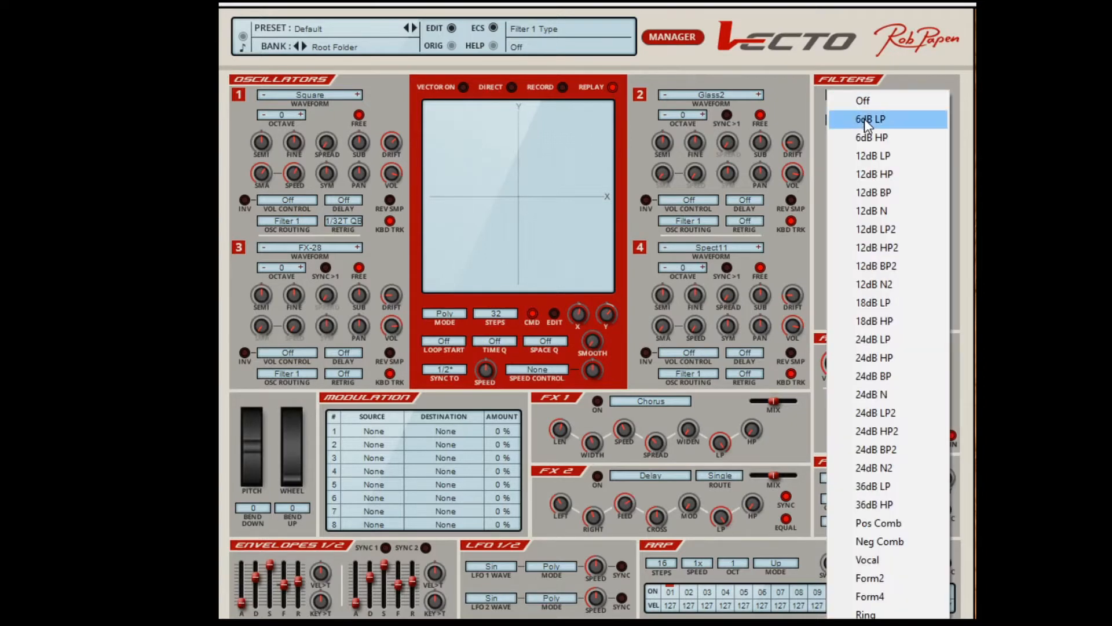
left_click(865, 117)
left_click_drag(854, 187, 859, 207)
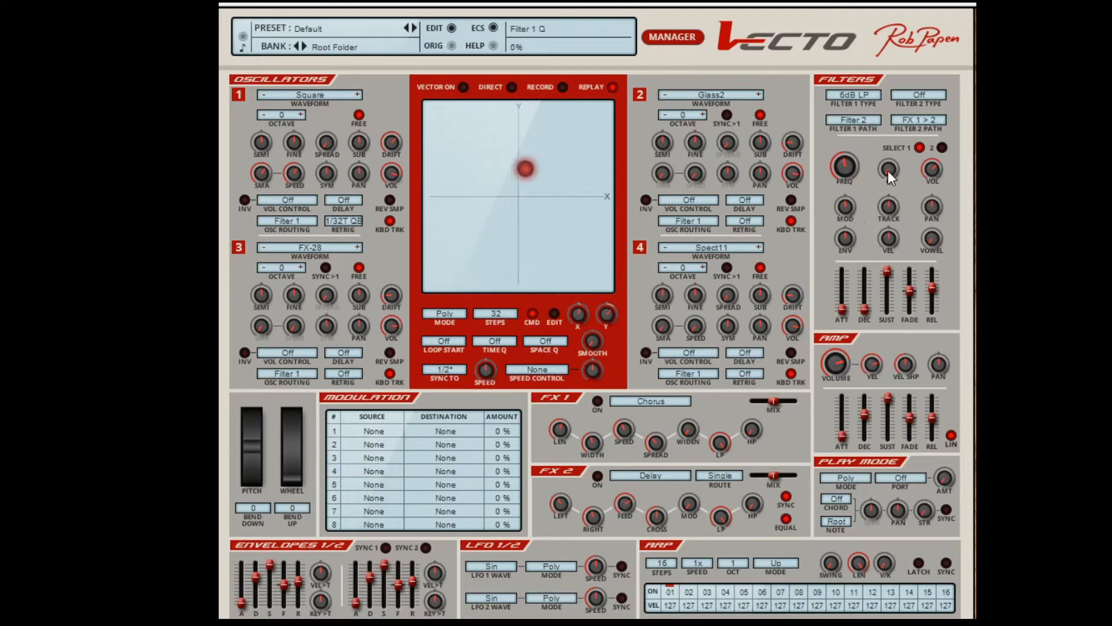
left_click_drag(887, 171, 887, 107)
left_click_drag(851, 166, 851, 145)
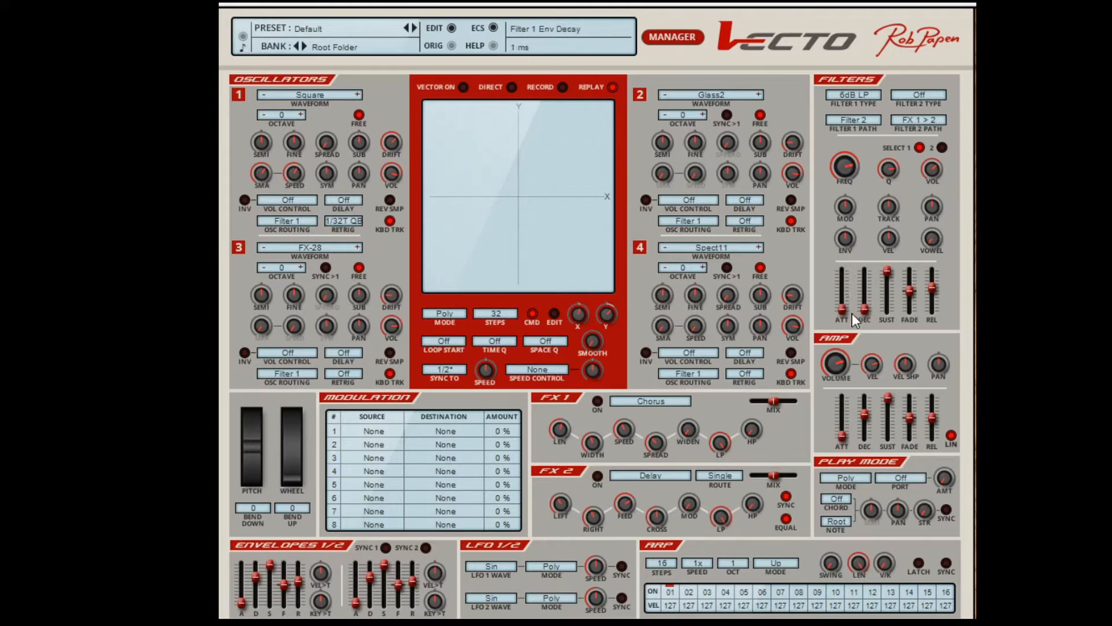
Raise filter 1's envelope decay and attack, and check filter 2's settings before reselecting filter 1
left_click_drag(863, 308, 844, 293)
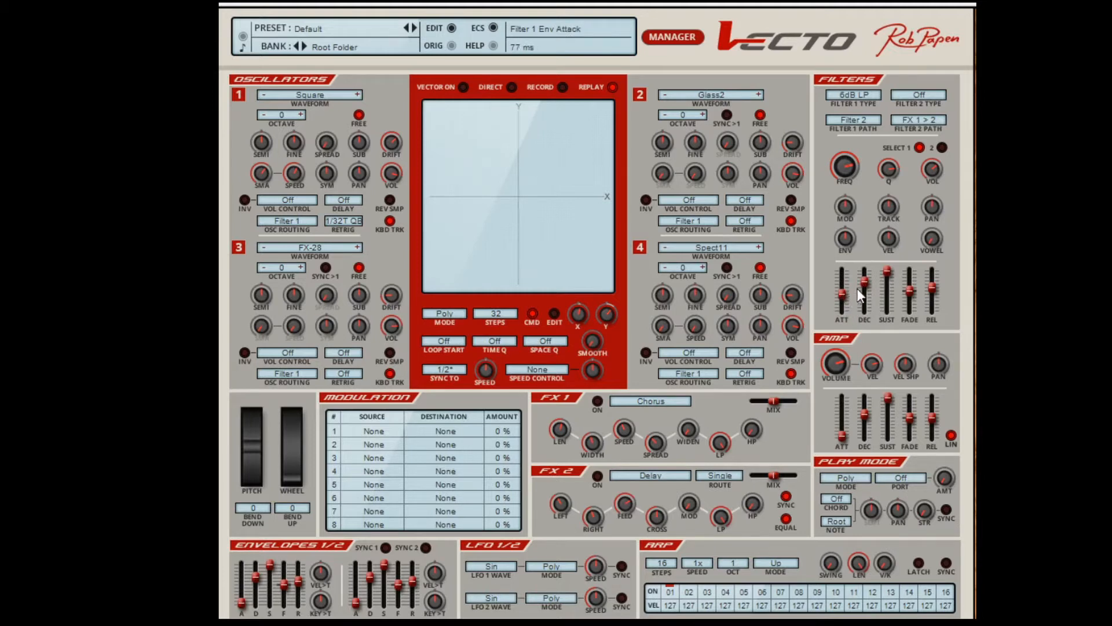
left_click(941, 147)
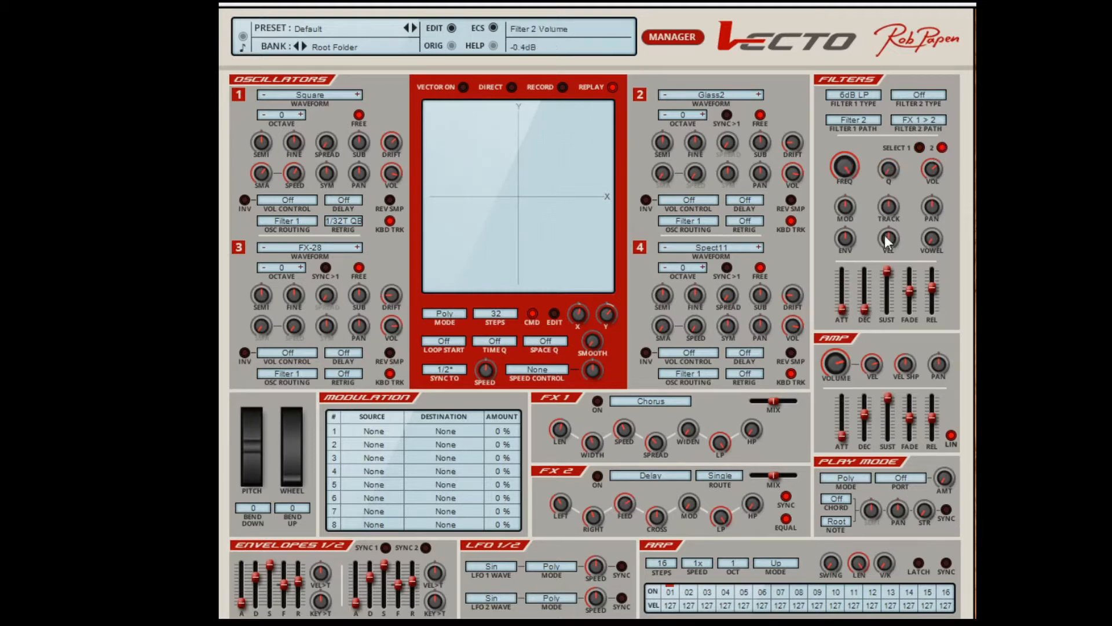
left_click(919, 148)
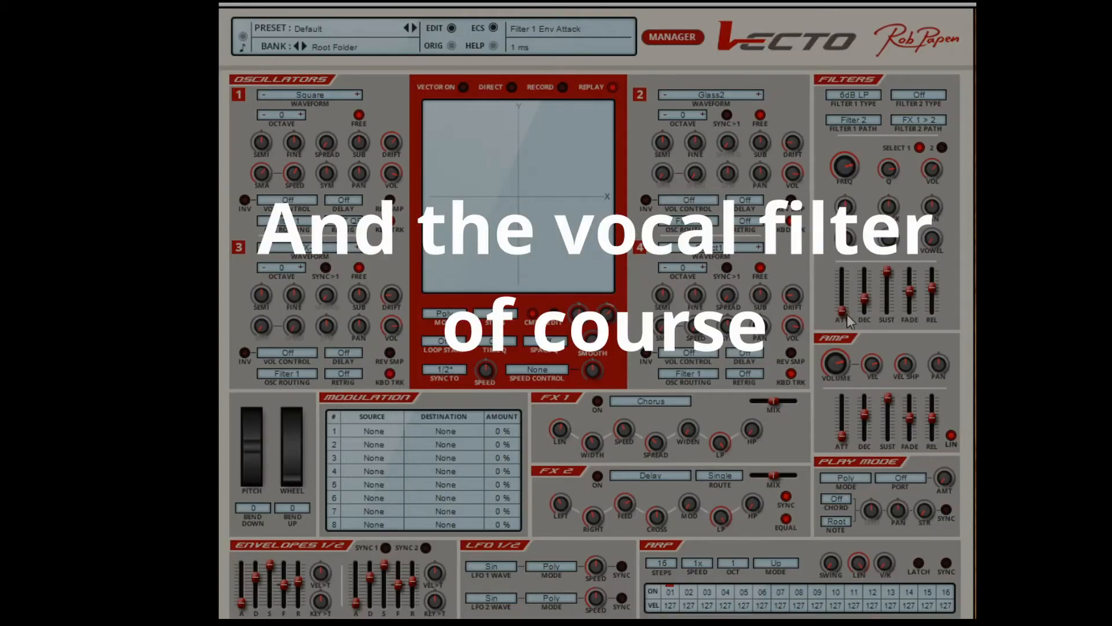
Set filter 1 to Pos Comb and adjust its frequency and Q
left_click(854, 95)
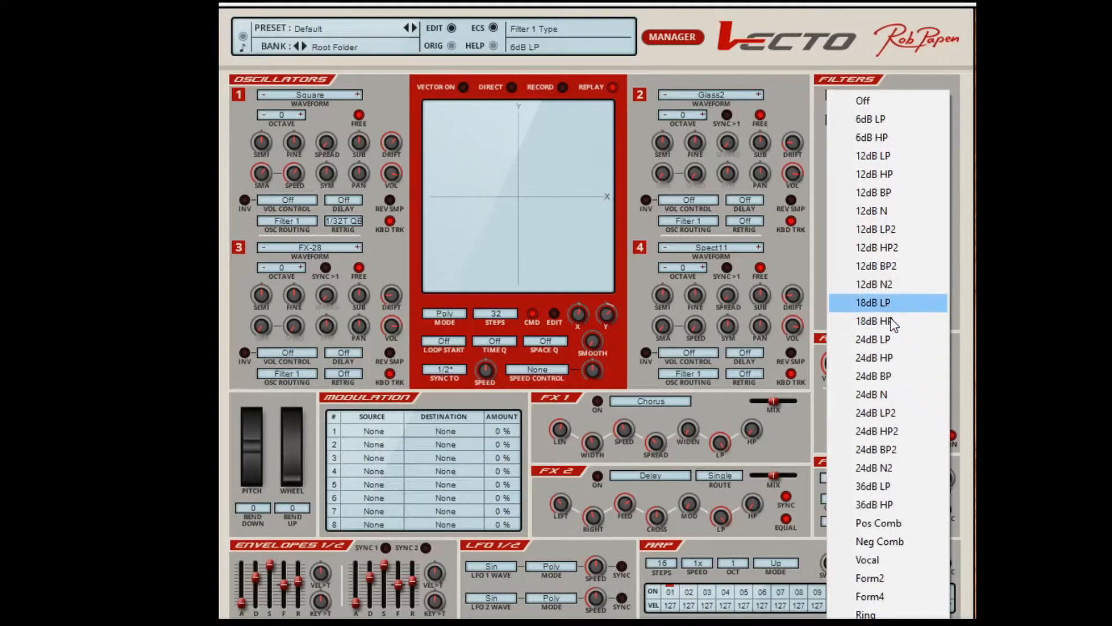
left_click(890, 521)
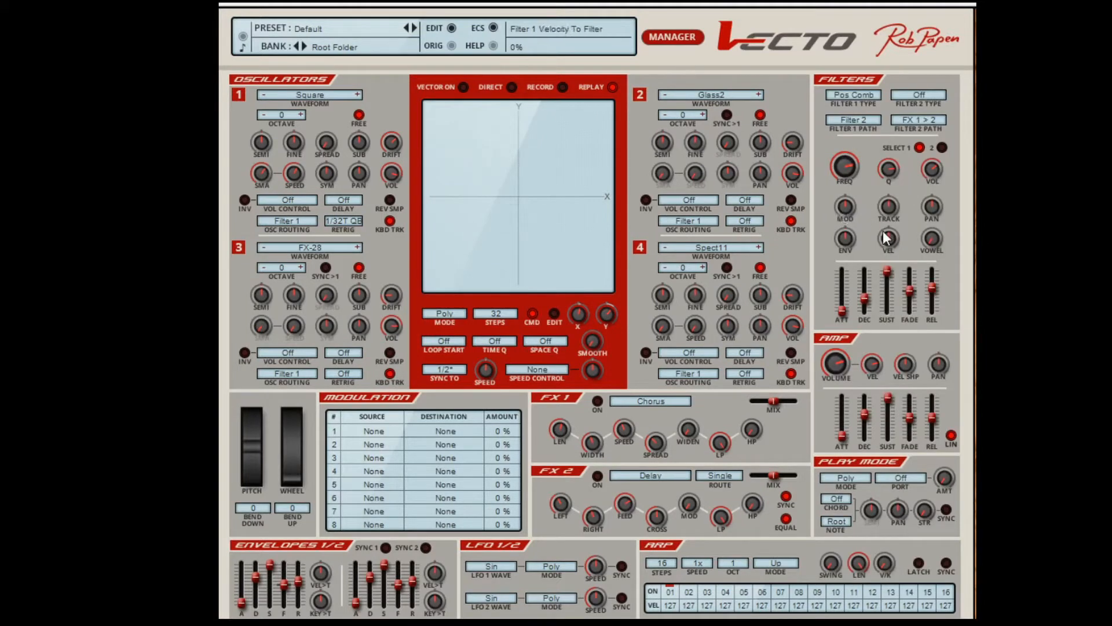
left_click_drag(847, 166, 889, 191)
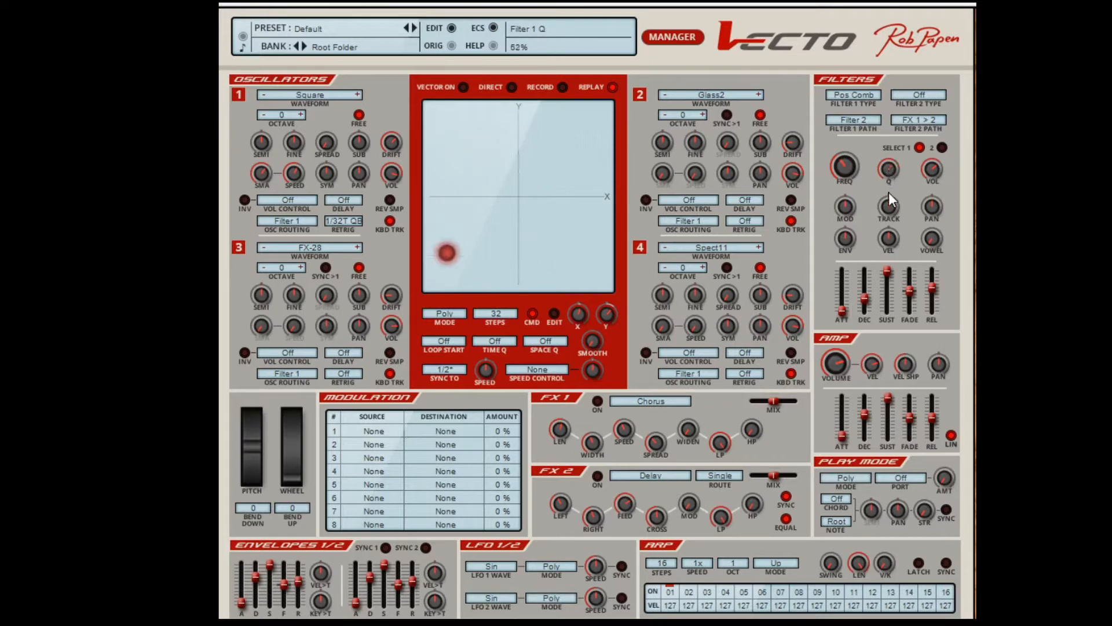
left_click_drag(847, 161, 846, 157)
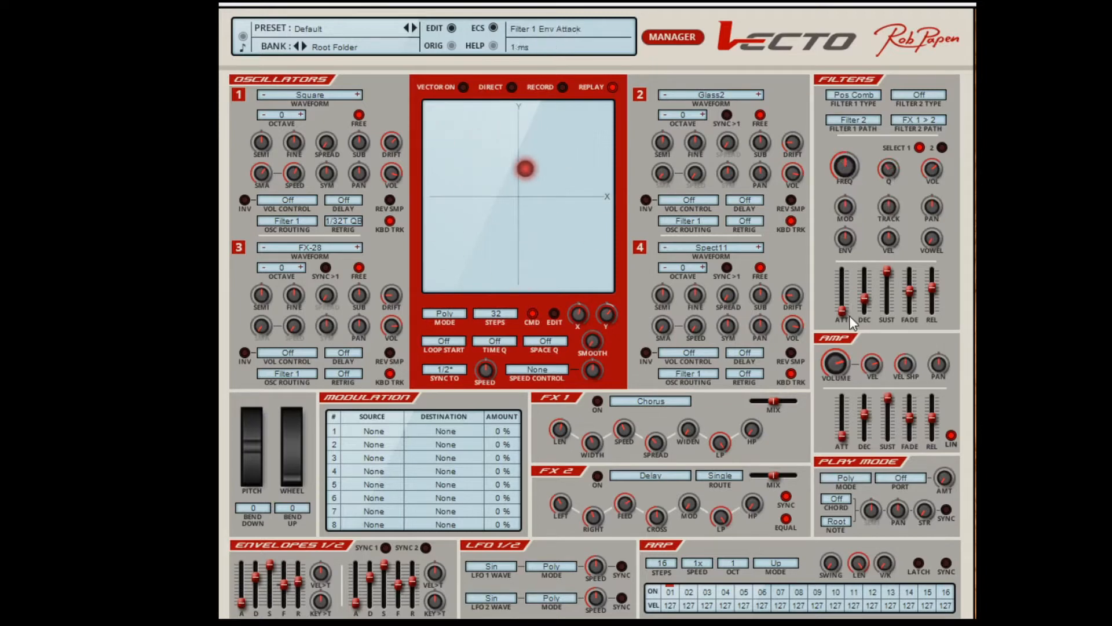
Raise filter 1's envelope amount, attack and decay, and lower its frequency to 86 Hz
left_click_drag(846, 243, 848, 223)
left_click_drag(846, 312, 867, 292)
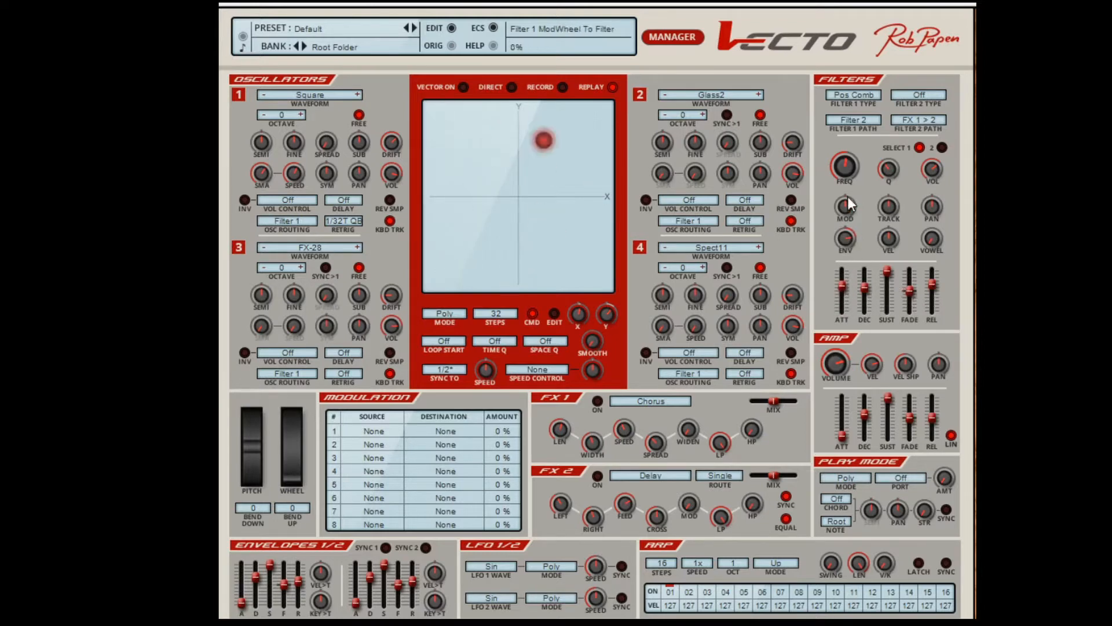
left_click_drag(844, 195, 843, 187)
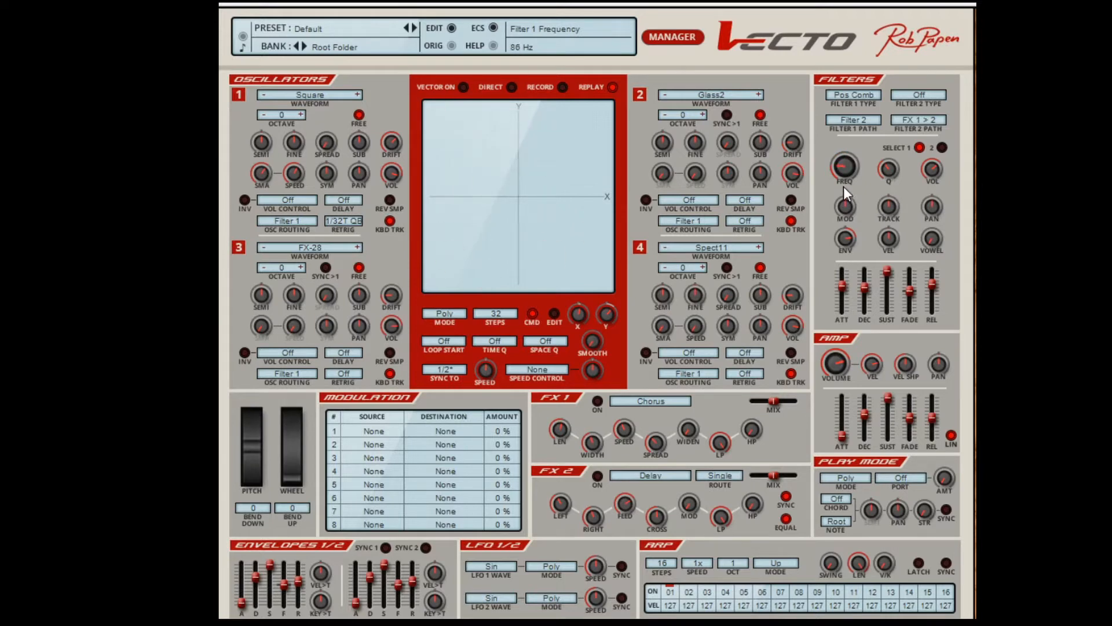
Set filter 2 to 24dB LP and shape its Q, envelope amount, decay, sustain and release, with the frequency at 1.3 kHz
left_click(924, 94)
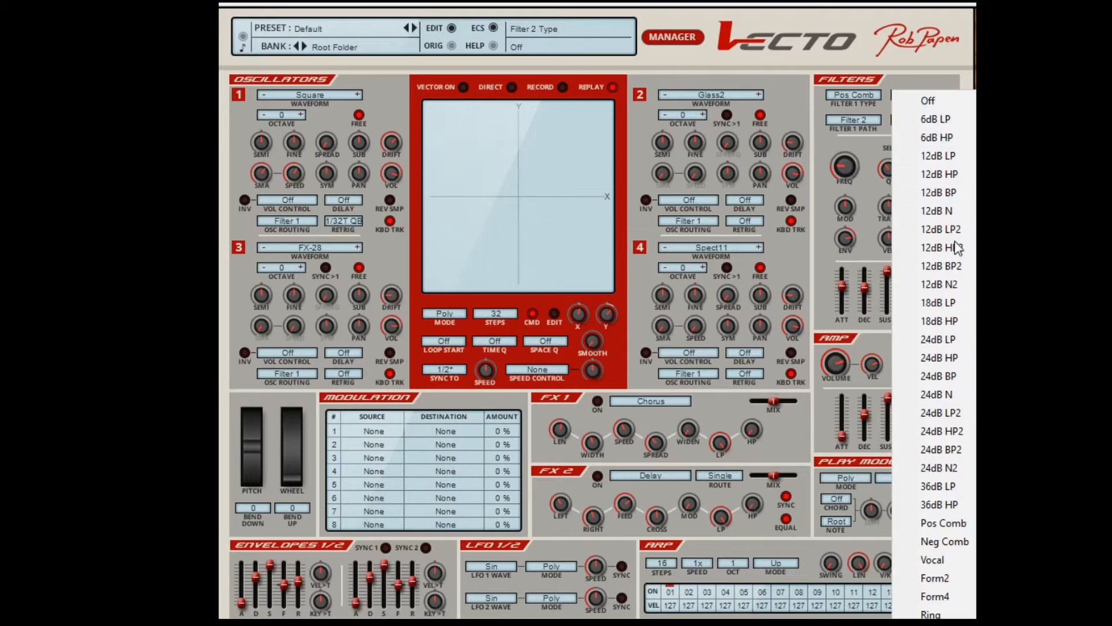
left_click(950, 342)
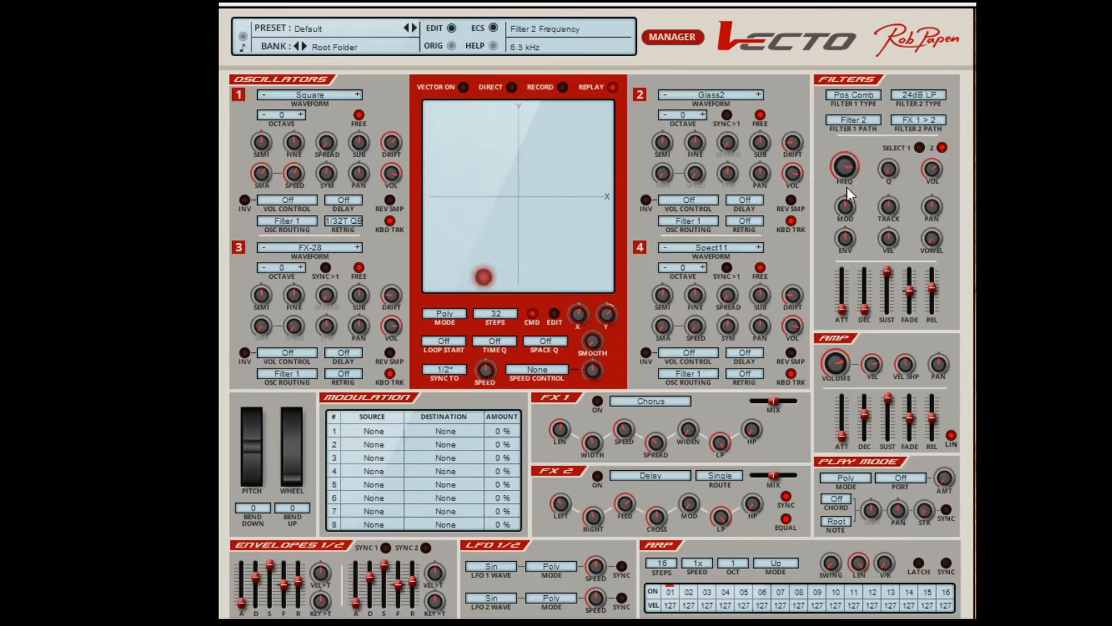
left_click_drag(888, 178, 887, 116)
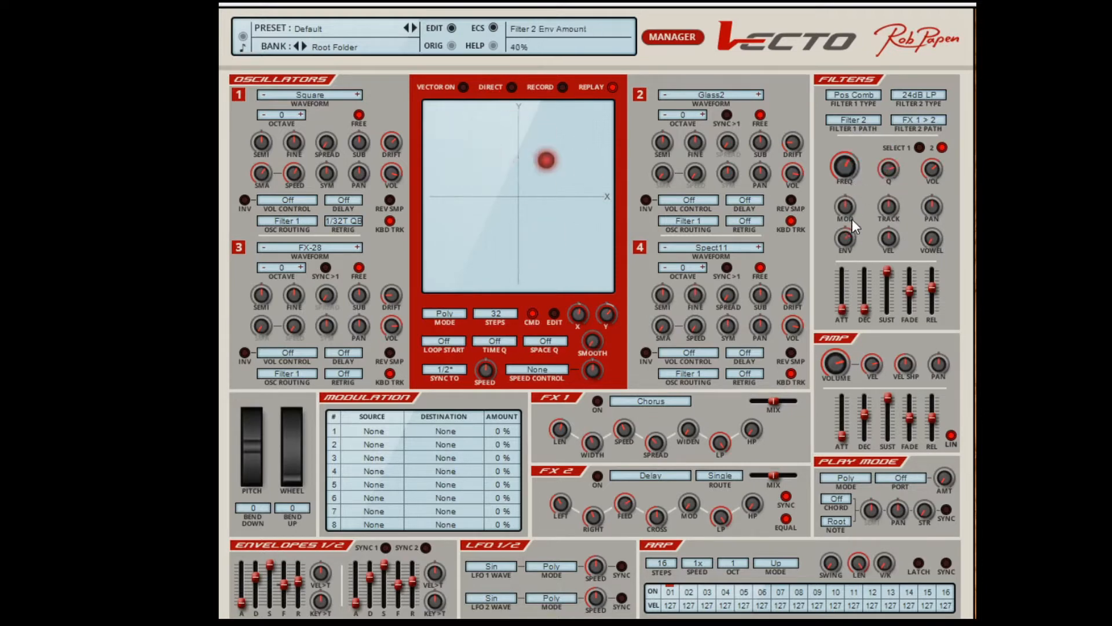
left_click_drag(864, 298, 932, 282)
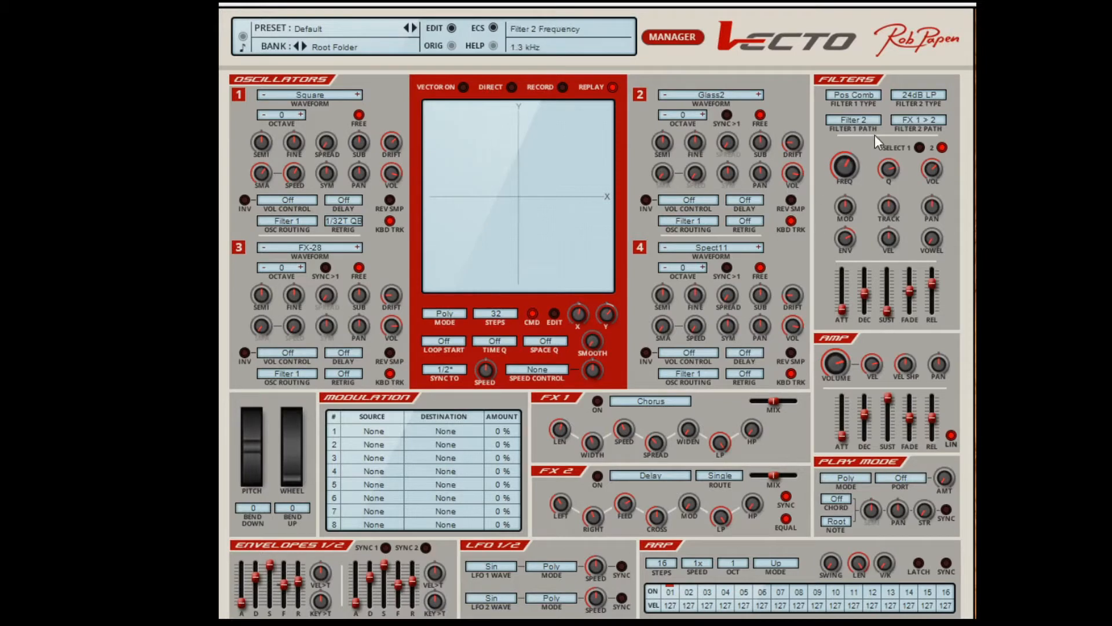
Turn filter 2 off and set filter 1's type to 36dB LP
left_click(935, 95)
left_click(935, 105)
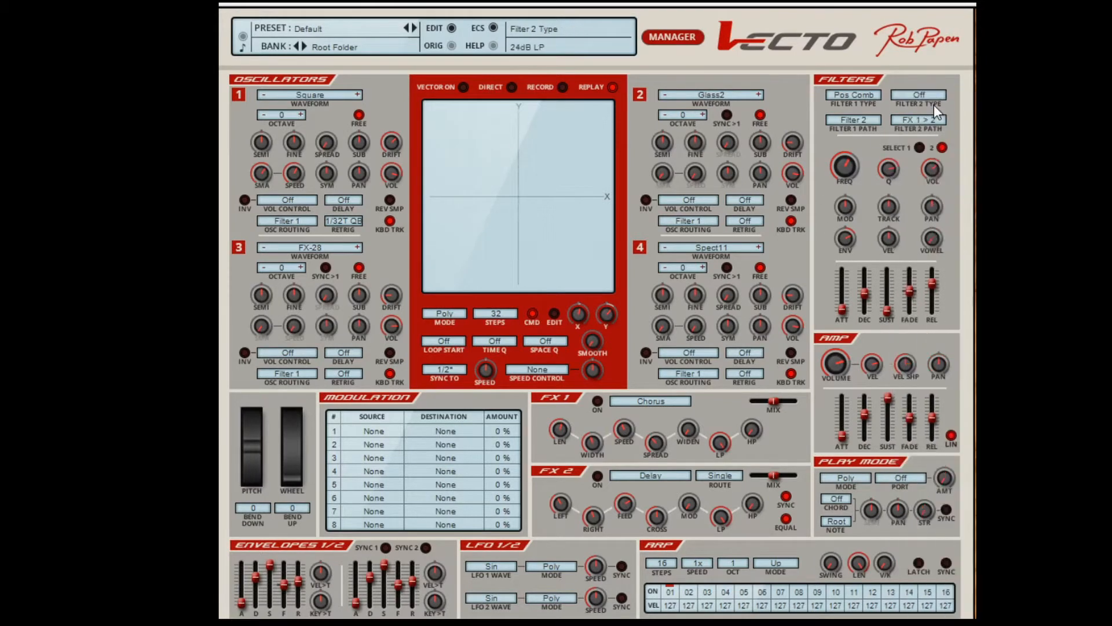
left_click(857, 96)
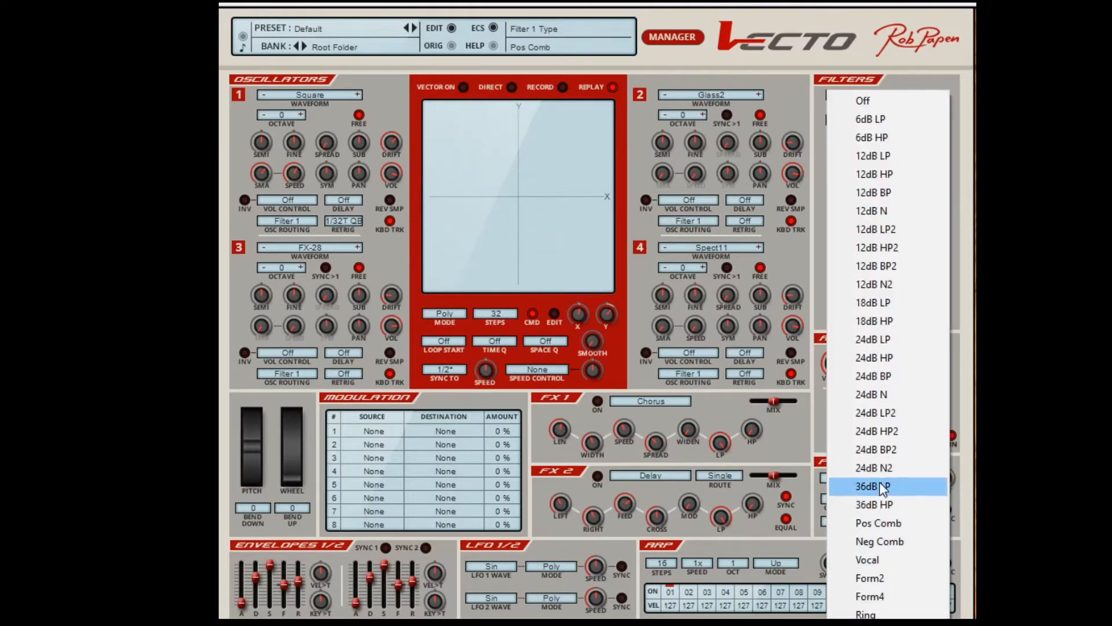
left_click(880, 486)
Sweep filter 2's frequency down to 57 Hz
left_click_drag(845, 152, 844, 184)
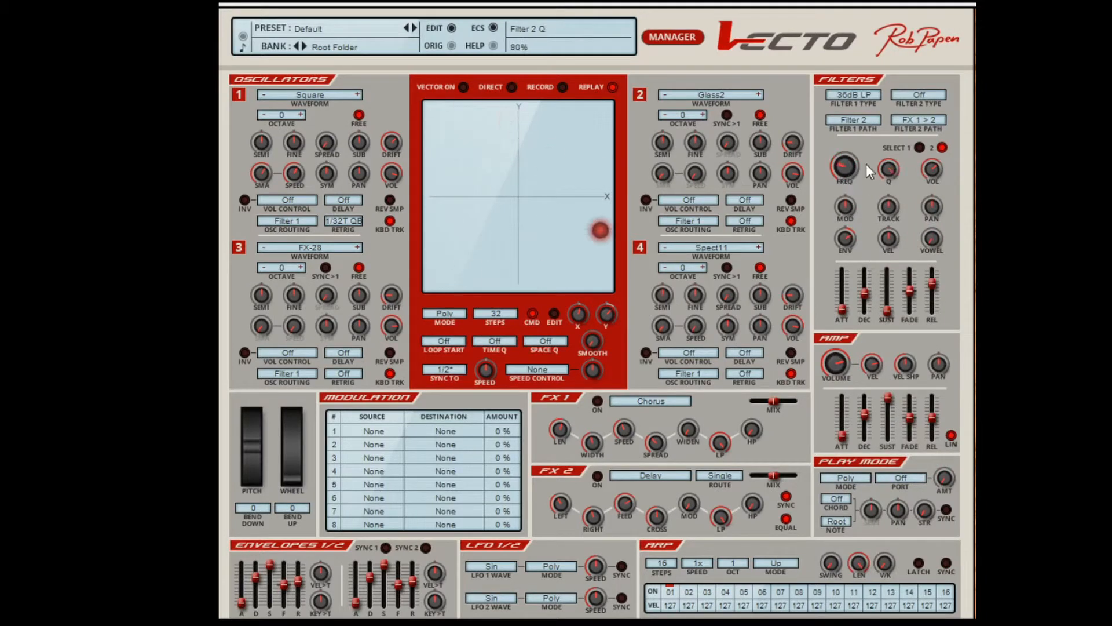
left_click_drag(849, 169, 848, 176)
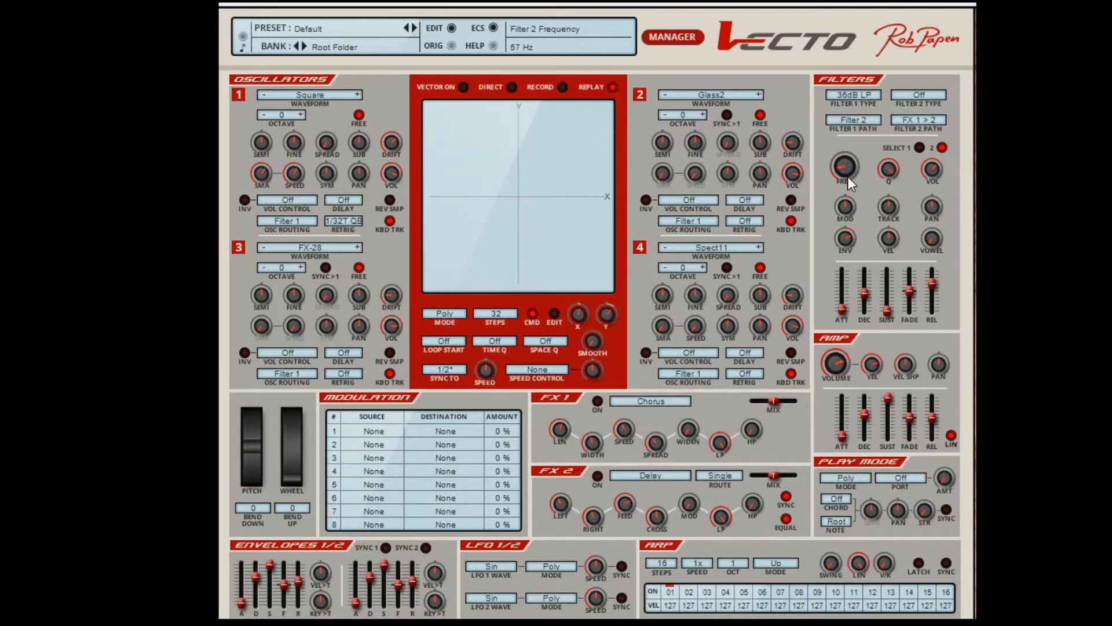
Sweep filter 2's frequency back up to 557 Hz
left_click_drag(851, 166, 854, 144)
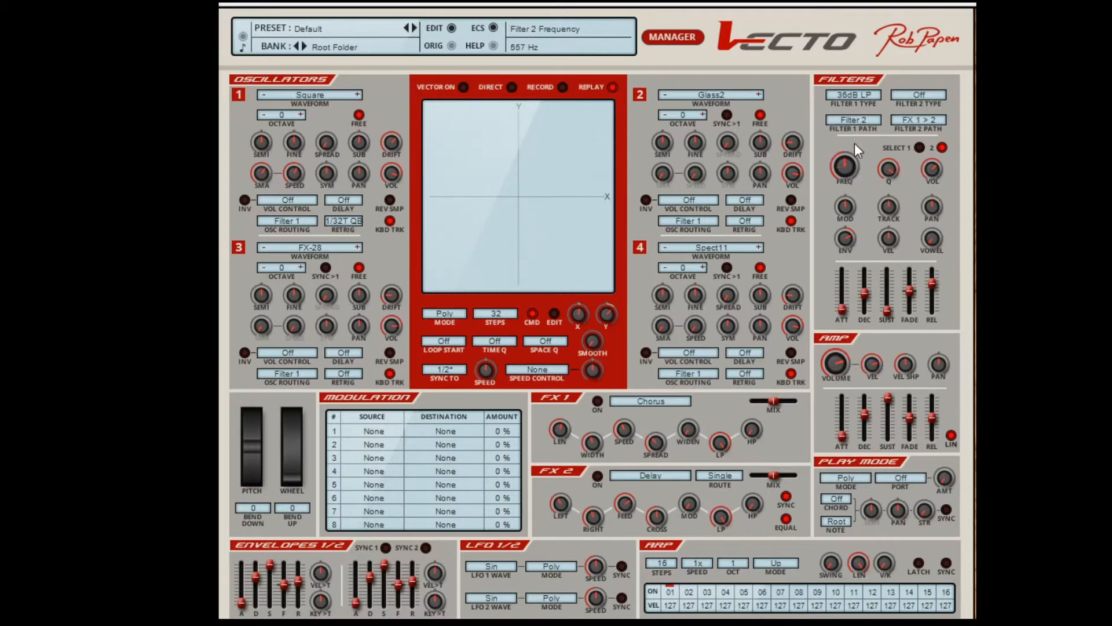
left_click(887, 208)
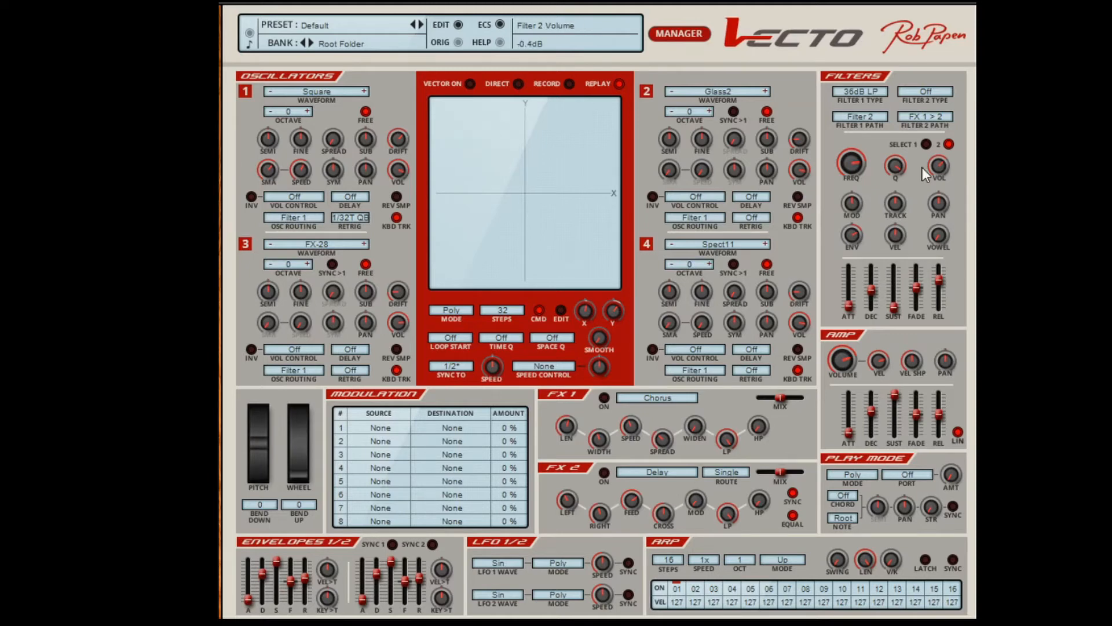
Try filter 1 as 12dB HP, sweeping its frequency through about 260 Hz and adjusting its envelope amount
left_click(861, 91)
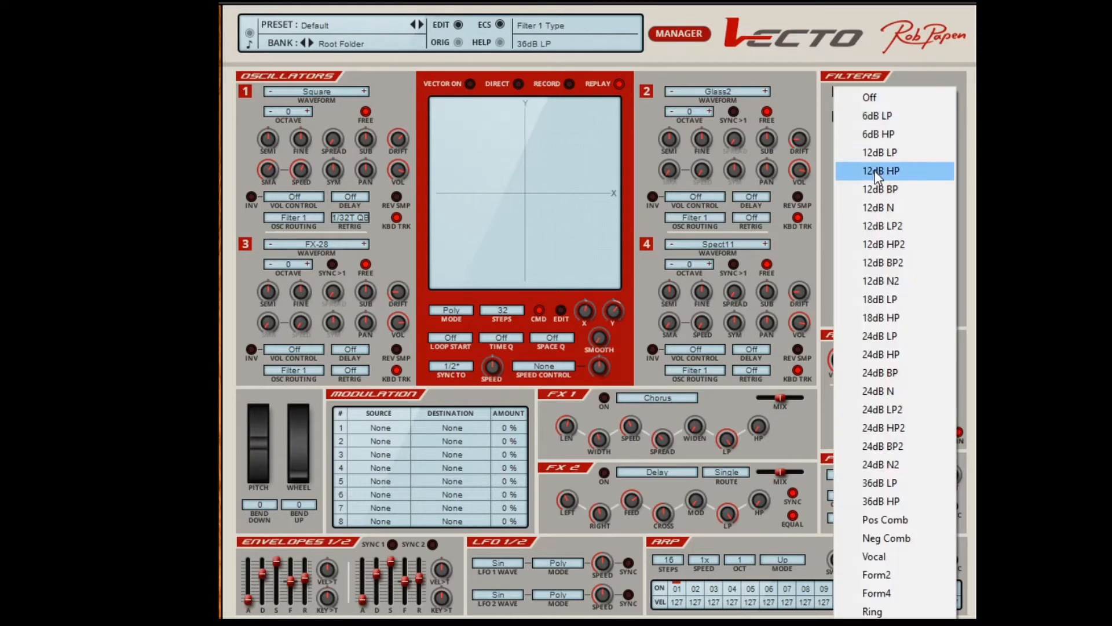
left_click(883, 172)
left_click_drag(857, 168, 898, 102)
left_click_drag(851, 236, 855, 243)
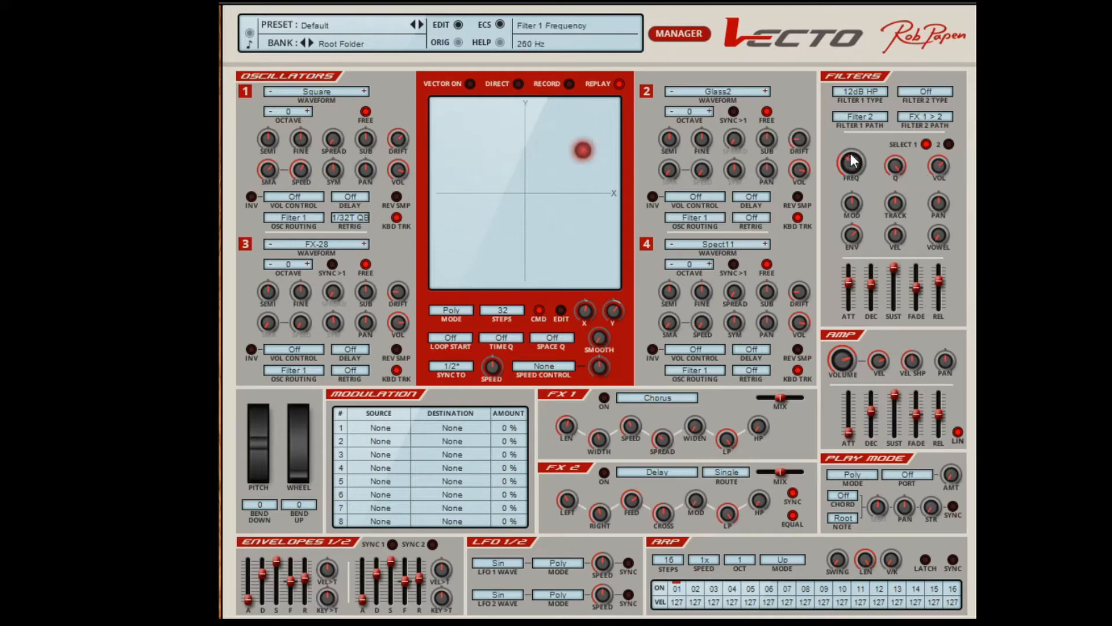
left_click_drag(849, 160, 897, 171)
Try filter 1's 12dB N2 notch type and check its routing path
left_click(861, 91)
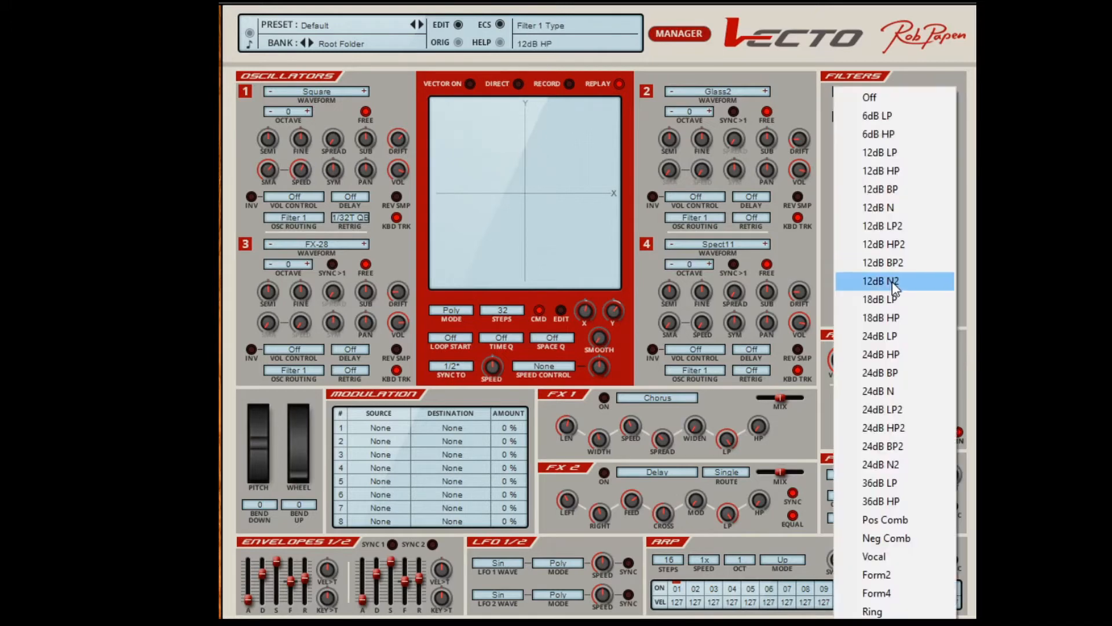
left_click(893, 282)
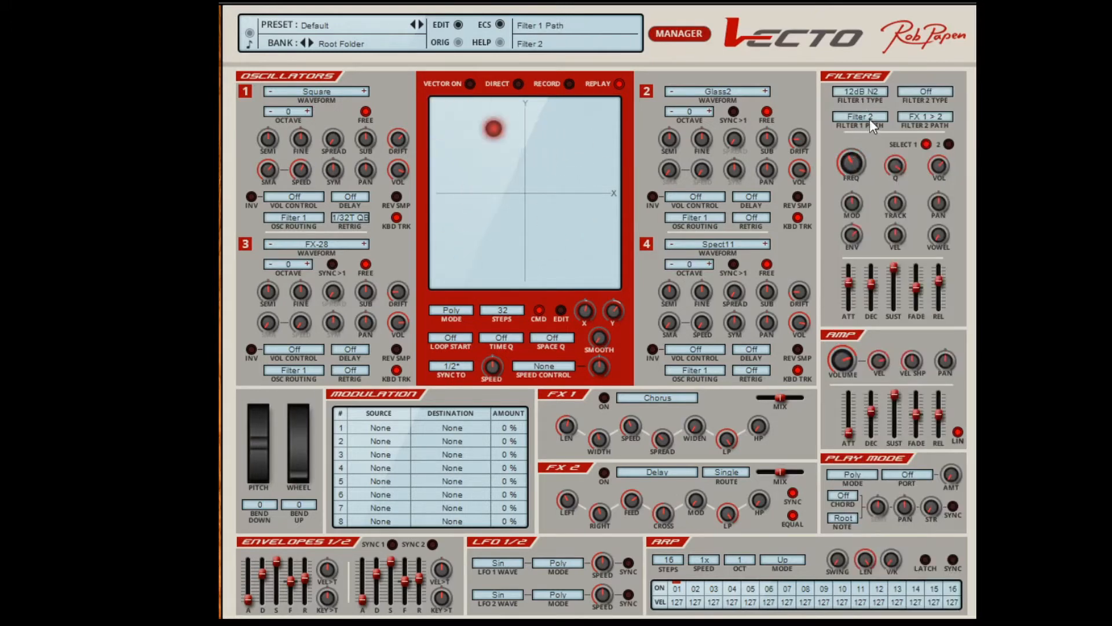
left_click(870, 118)
Try filter 1's Vocal and Form2 types, sweeping the vowel between A and U
left_click(864, 91)
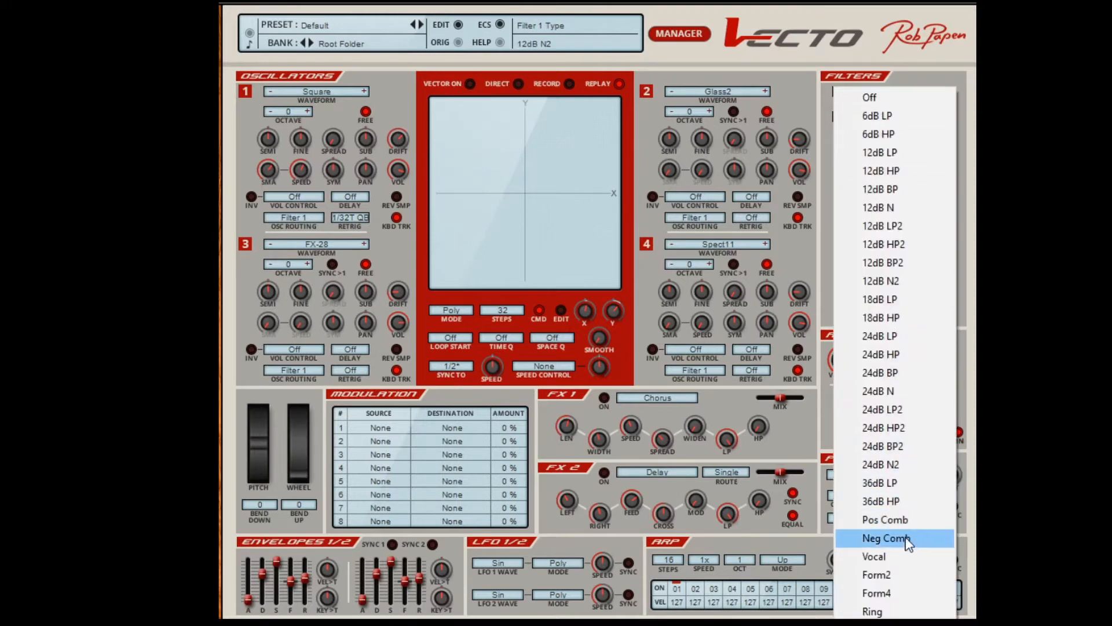
left_click(908, 558)
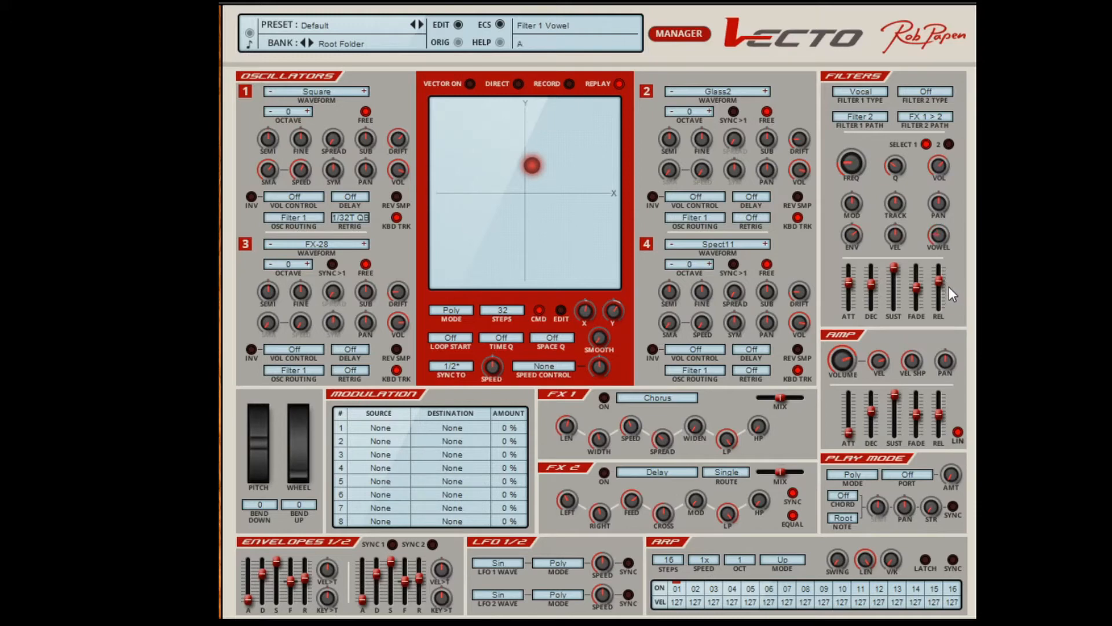
left_click(877, 94)
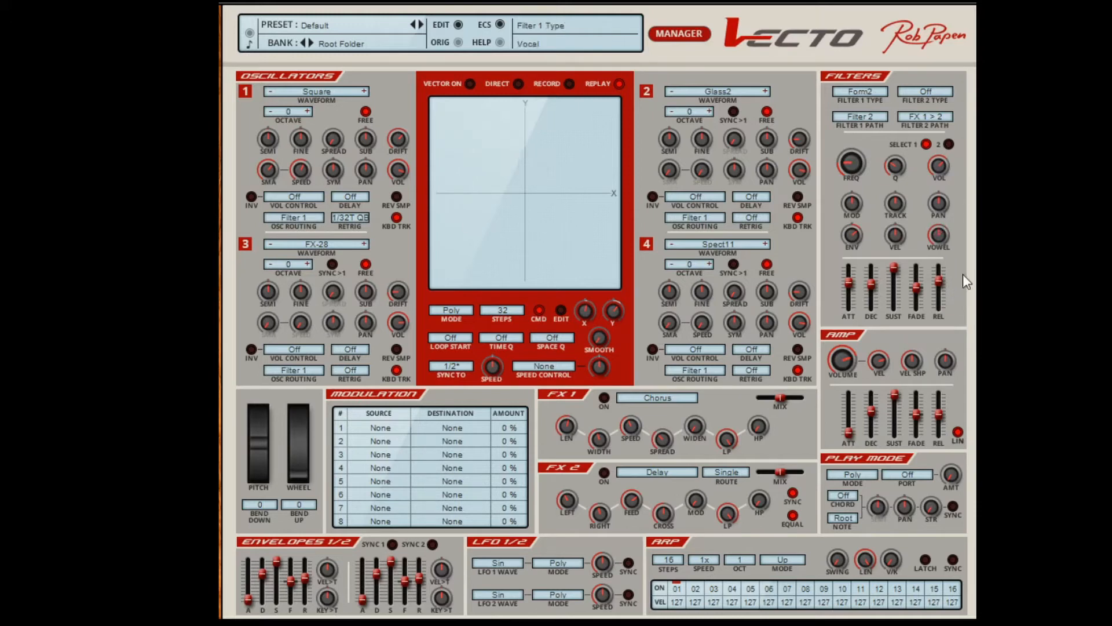
left_click(963, 274)
left_click_drag(941, 236, 934, 215)
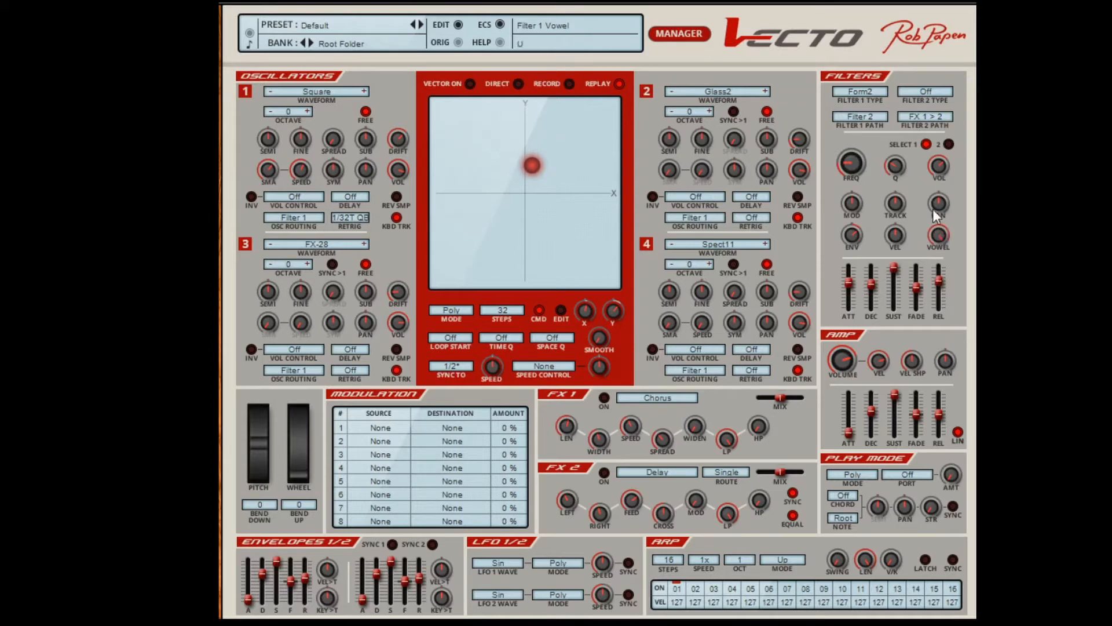
Set filter 1's type to Ring and adjust its vowel, with Q at 30% and frequency at 121 Hz
left_click(870, 89)
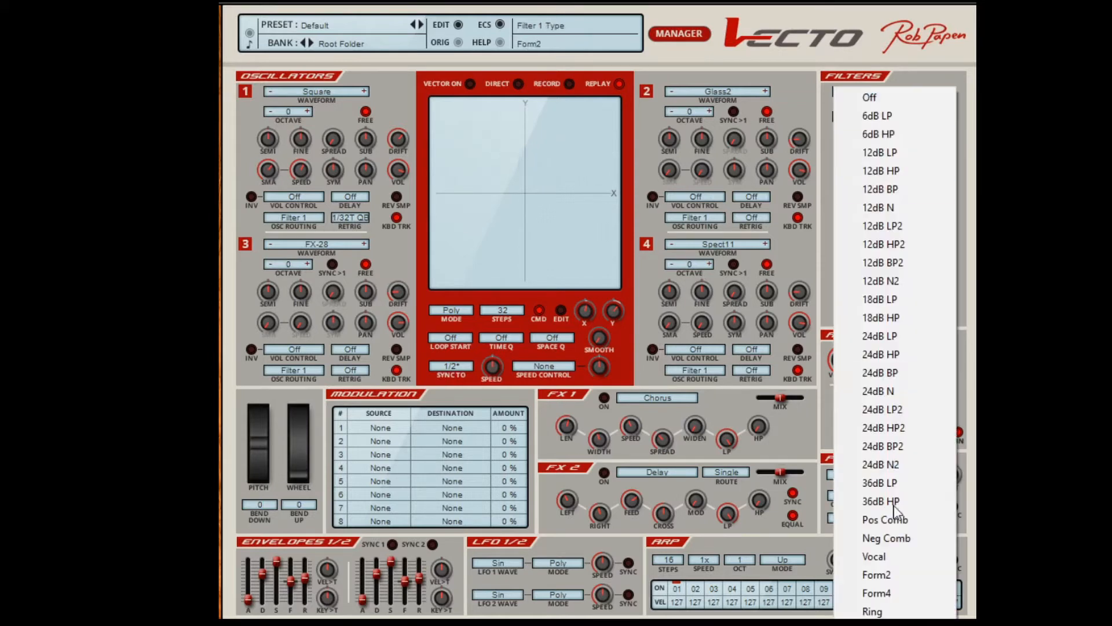
left_click(870, 609)
mouse_move(938, 248)
left_mouse_down()
mouse_move(940, 199)
mouse_move(934, 267)
mouse_move(938, 208)
mouse_move(938, 226)
left_mouse_up()
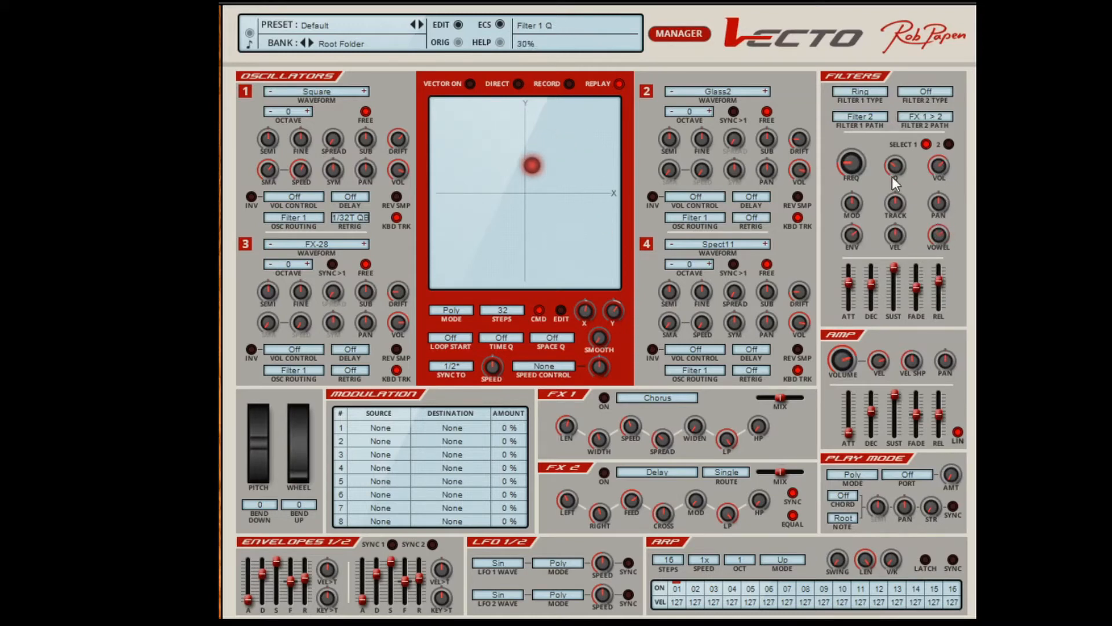
left_click_drag(861, 163, 851, 138)
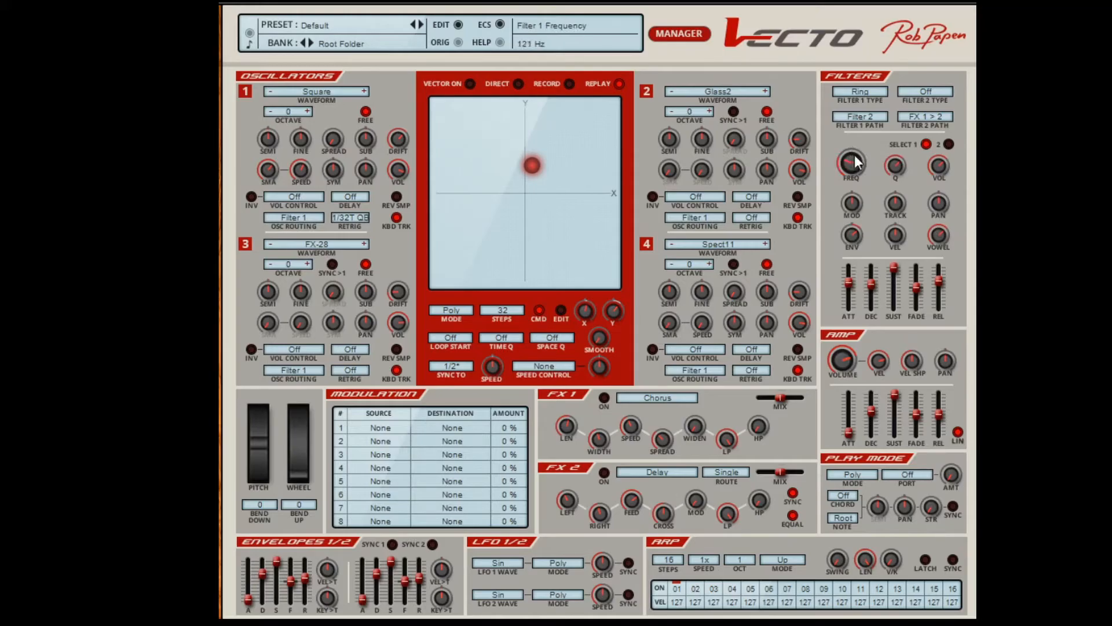
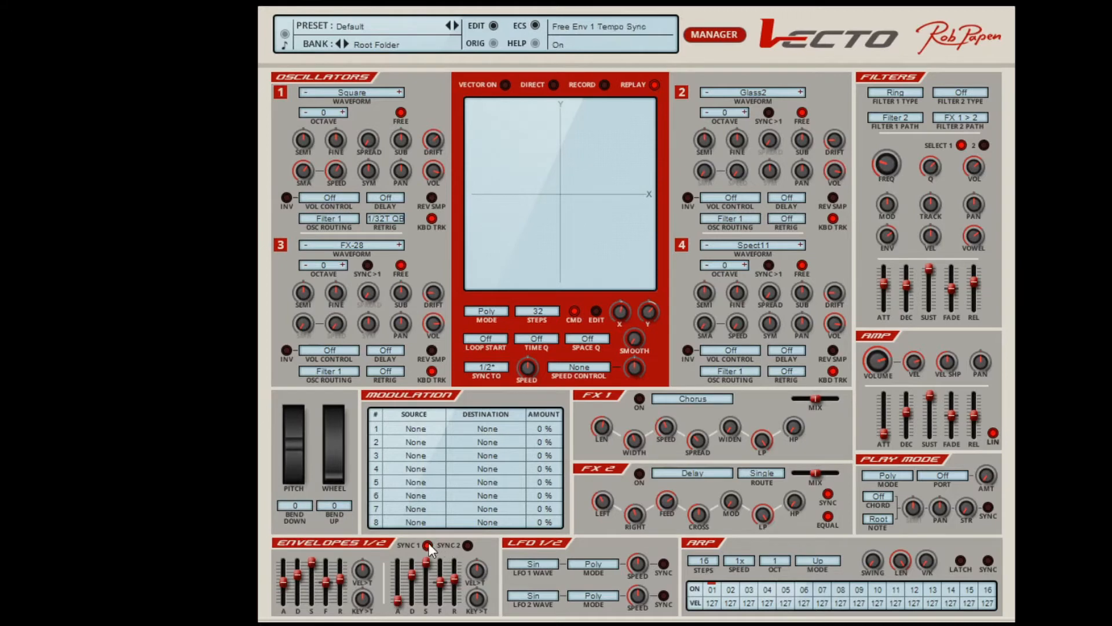
Lower free envelope 1's attack to its minimum and try the fade settings of the filter 1 and amp envelopes
left_click_drag(285, 582, 284, 619)
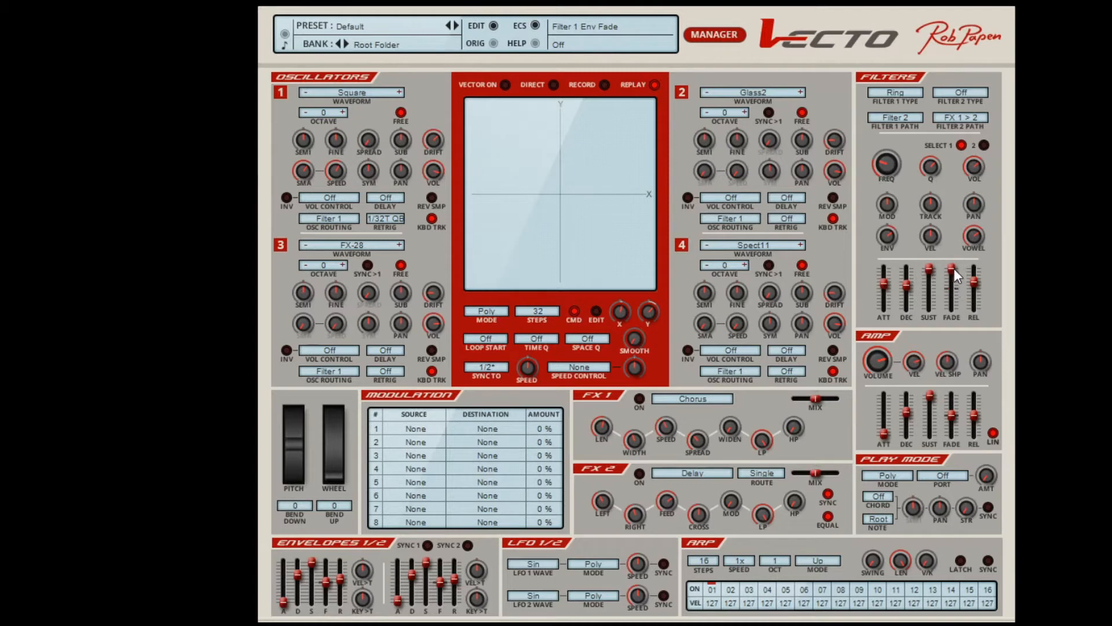
mouse_move(954, 291)
left_mouse_down()
mouse_move(955, 307)
mouse_move(958, 285)
left_mouse_up()
left_click_drag(955, 415, 959, 420)
Examine the waveform and mode options of LFO 1
left_click(532, 562)
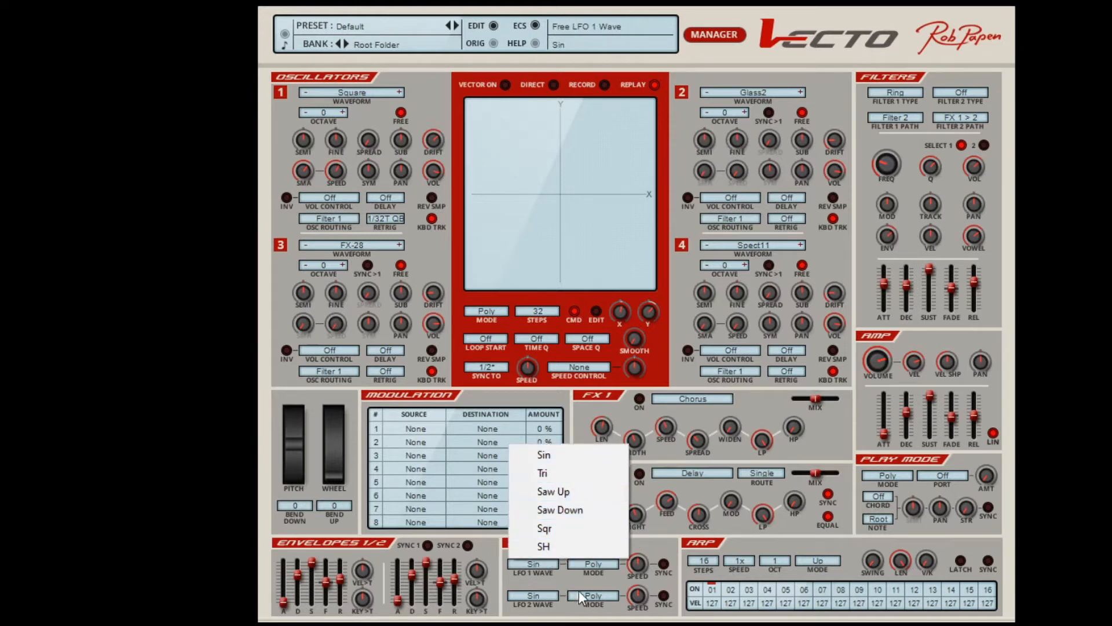
left_click(591, 577)
left_click(600, 568)
left_click(619, 537)
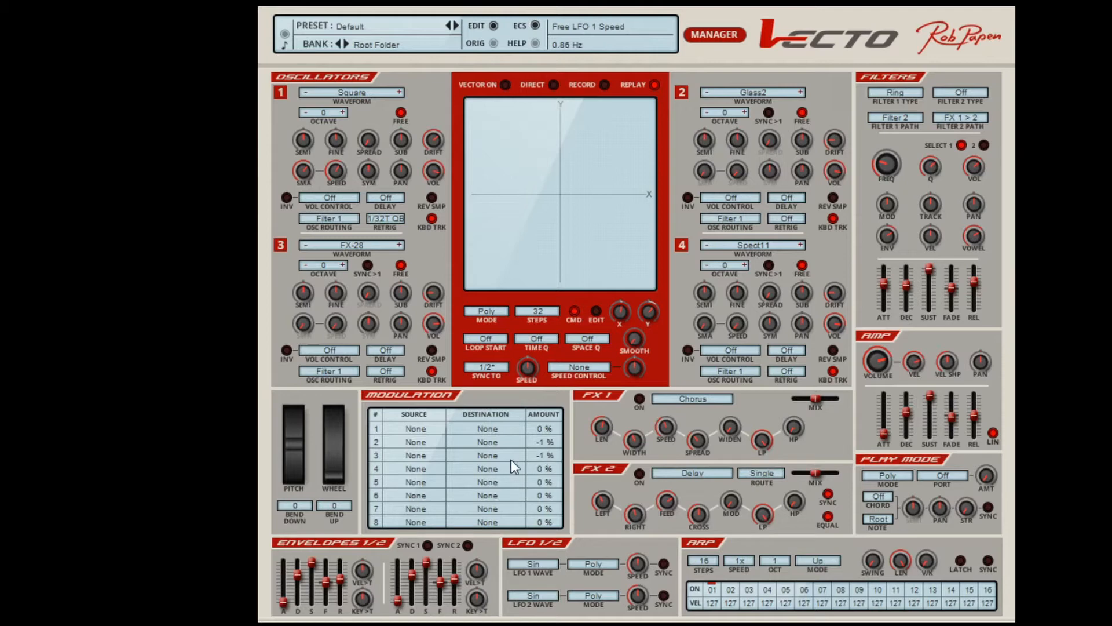
Adjust the modulation matrix amounts to 9% in slot 2, -51% in slot 3 and 9% in slot 4
left_click_drag(511, 460, 490, 475)
scroll(436, 445, "up", 1)
scroll(426, 456, "down", 5)
scroll(429, 472, "up", 1)
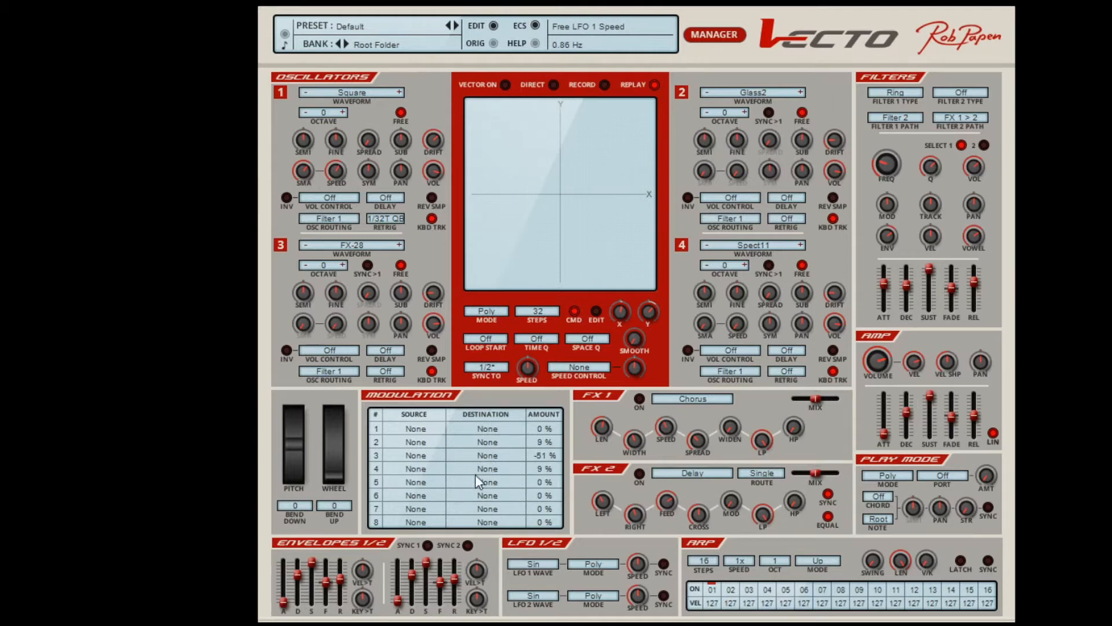
Examine the MIDI and Synth sources and the Fx 2 destinations available for modulation slot 1
left_click(418, 429)
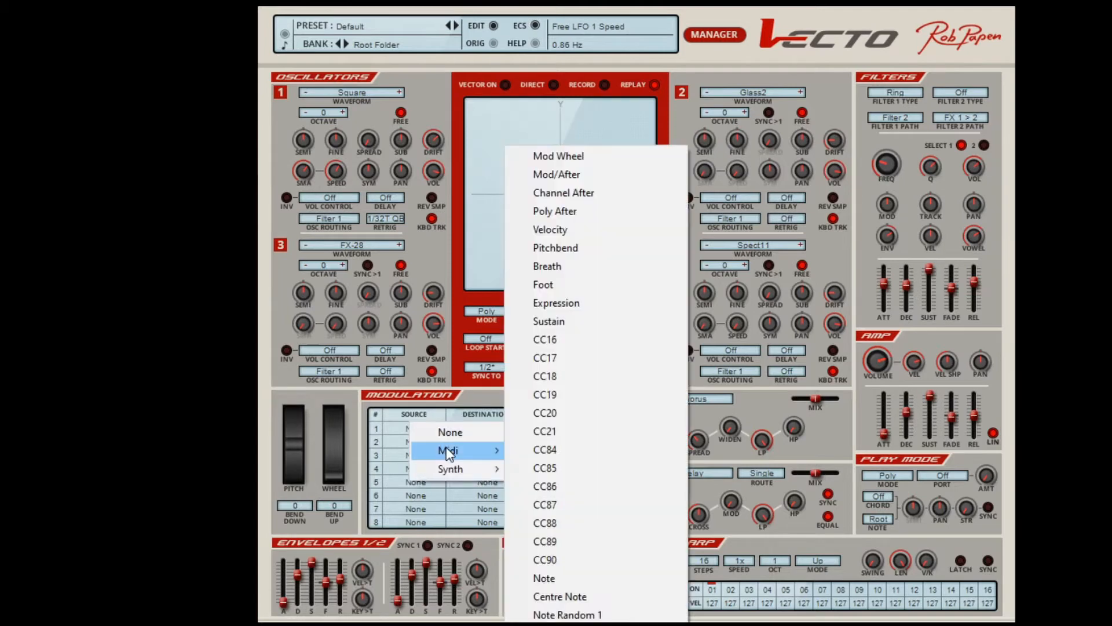
mouse_move(452, 472)
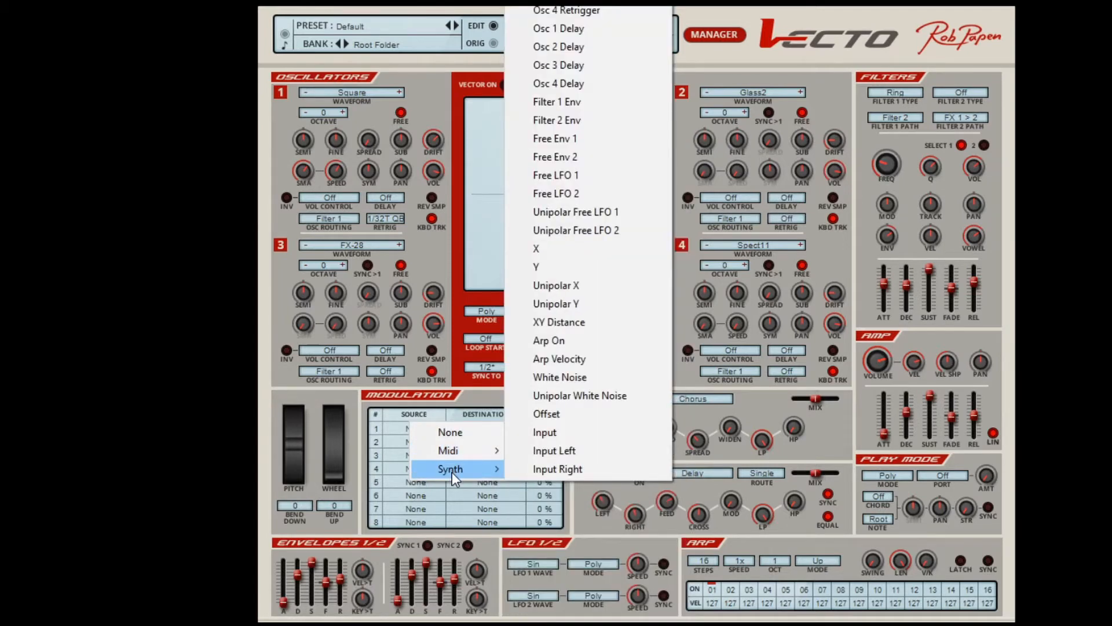
left_click(428, 322)
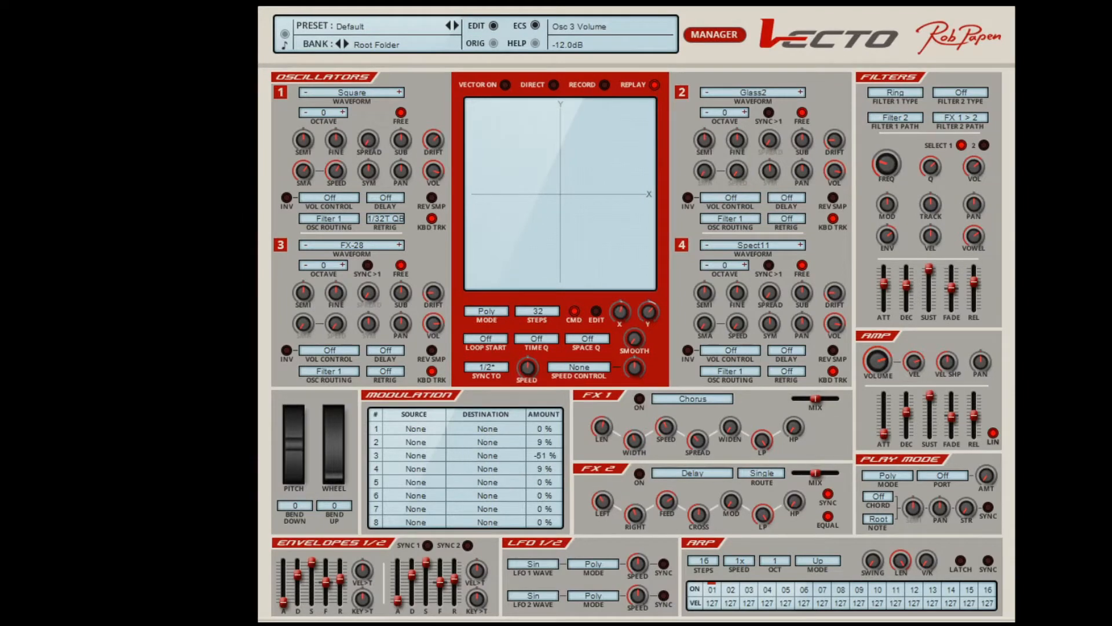
left_click(492, 433)
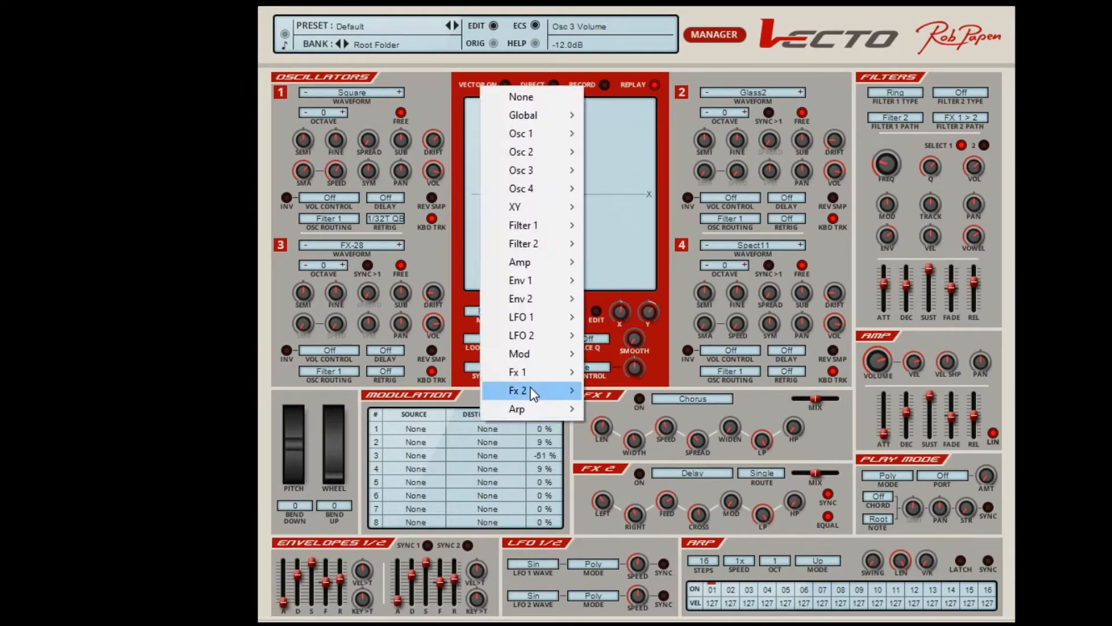
mouse_move(530, 387)
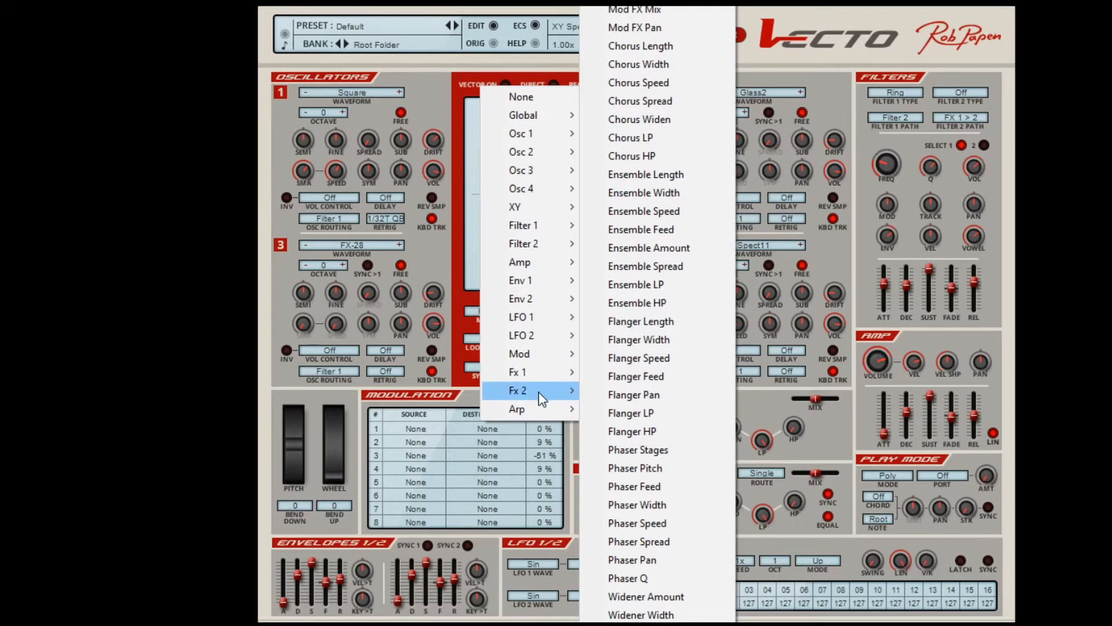
left_click(845, 443)
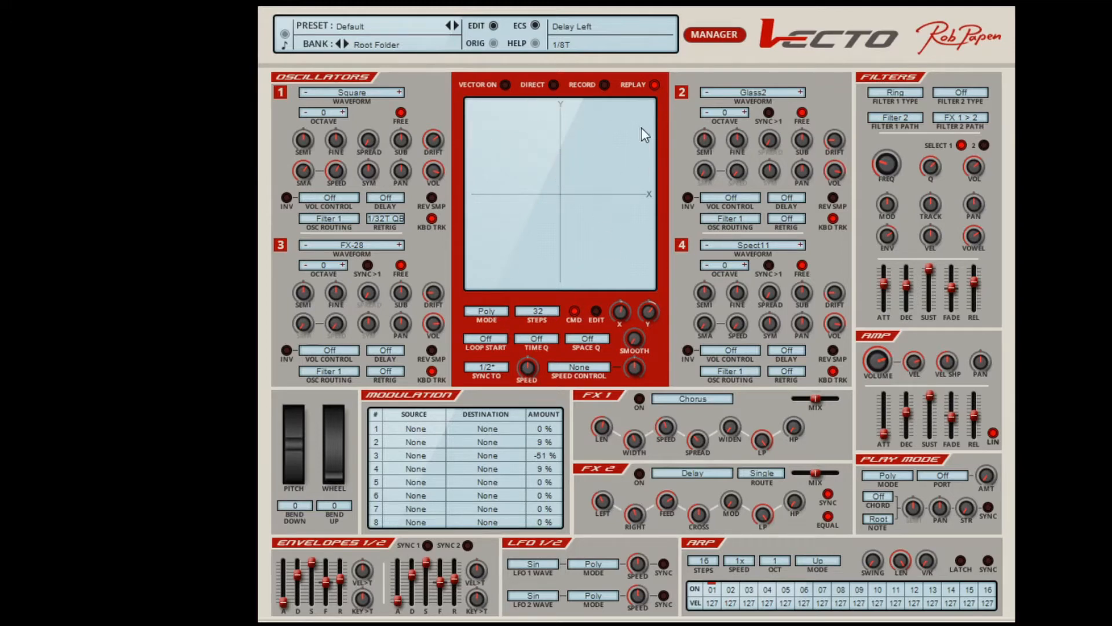
Turn on editing of the recorded vector path and move several of its points toward the lower left of the pad
left_click(596, 310)
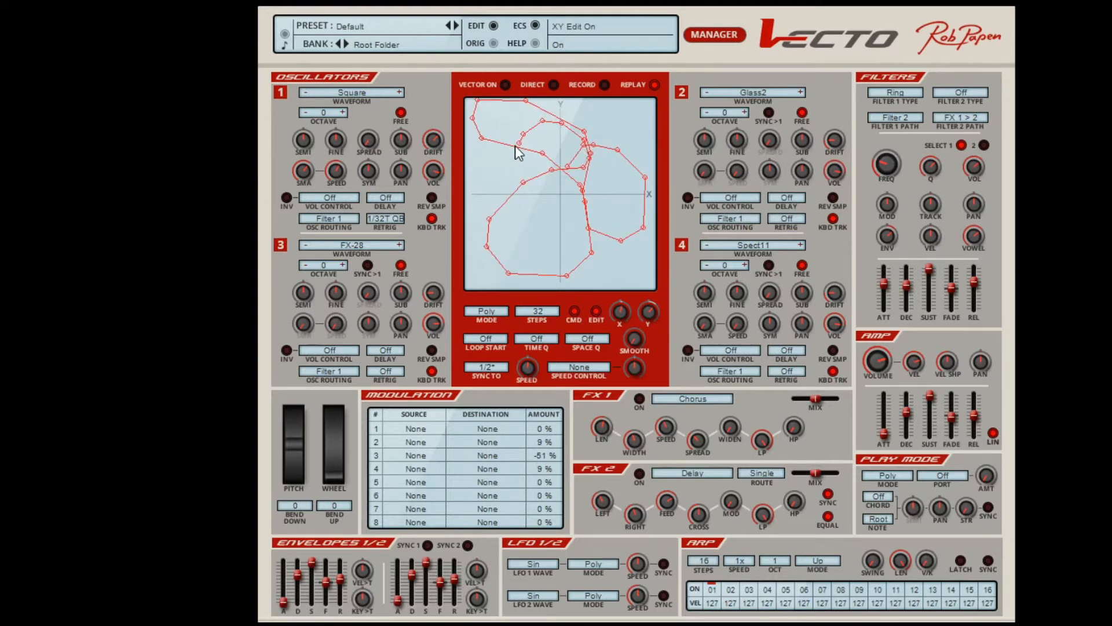
left_click_drag(481, 200, 535, 284)
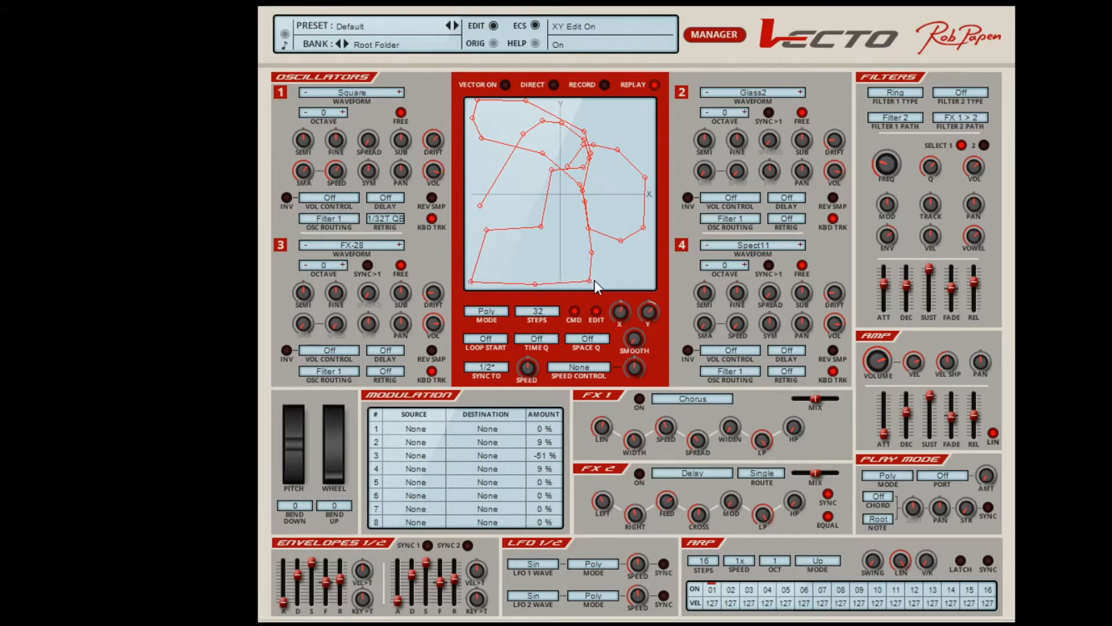
Set the vector path to a circle
left_click(575, 311)
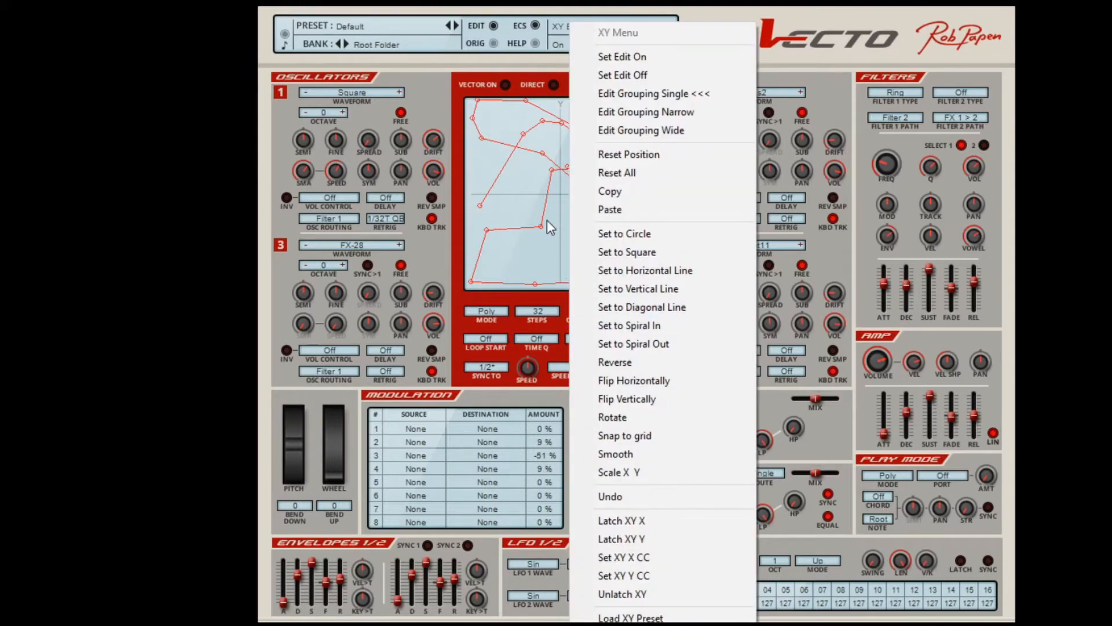
right_click(525, 183)
right_click(500, 154)
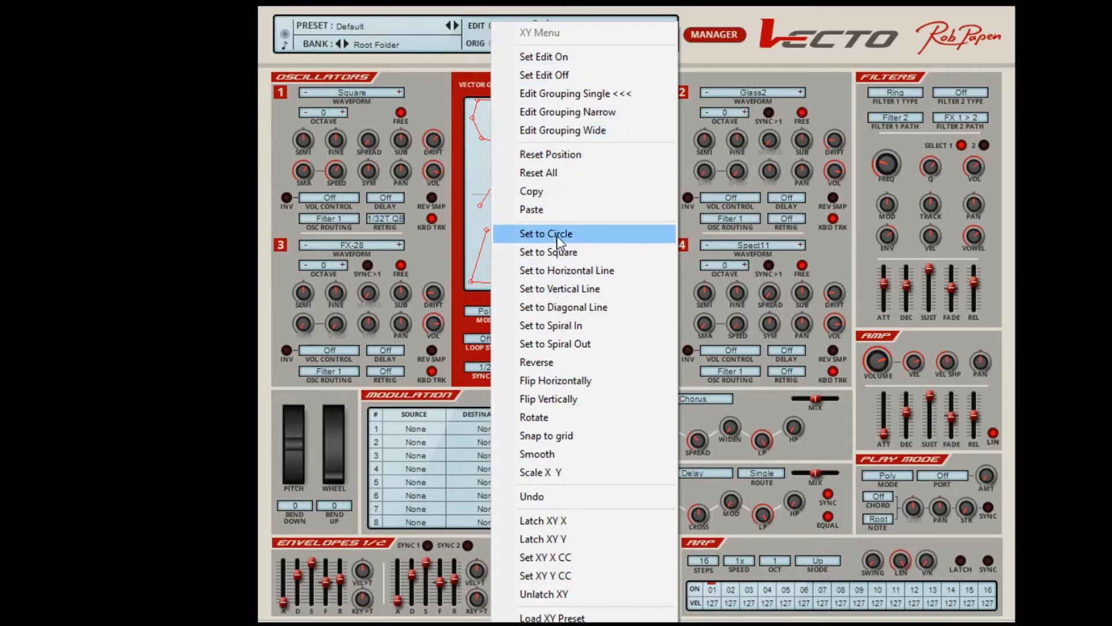
left_click(592, 238)
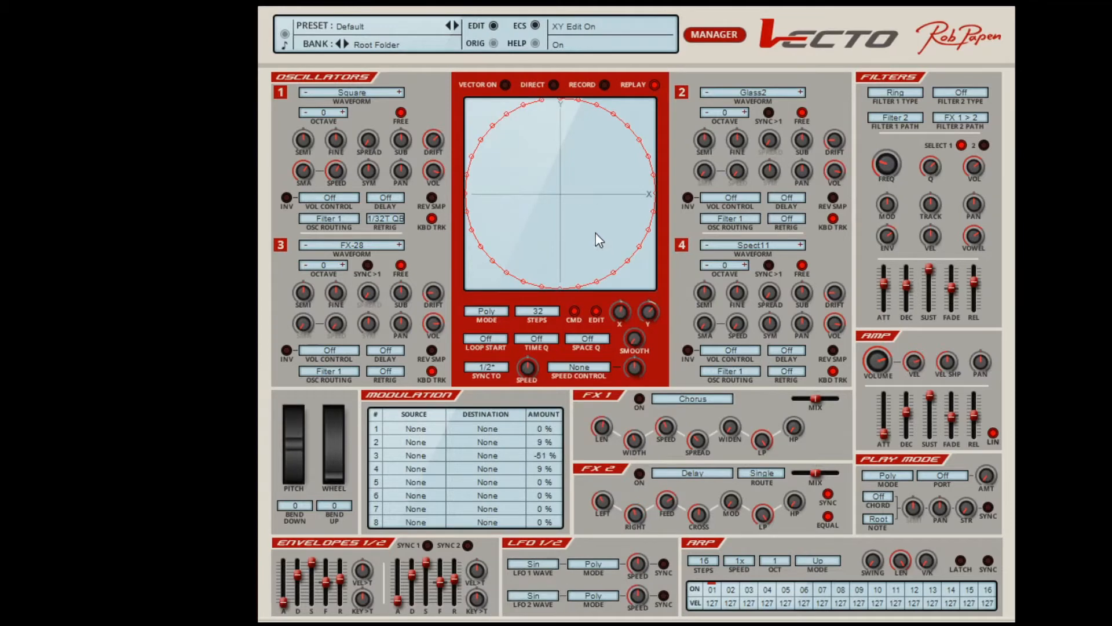
Set the vector path to a diagonal line at 50 degrees and pull several points away from the line
right_click(557, 196)
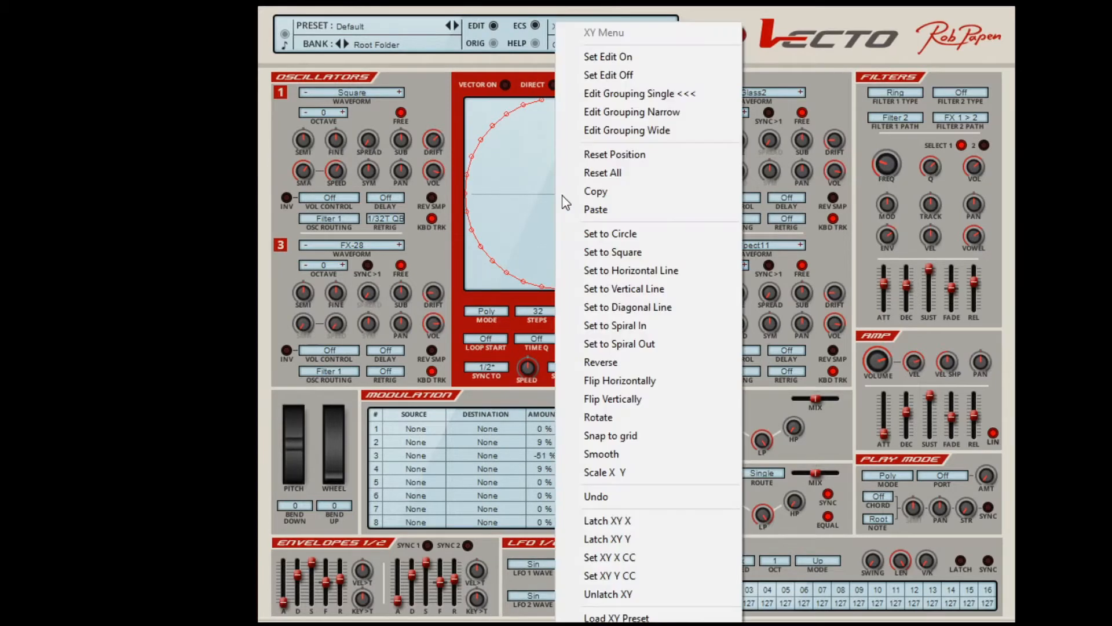
left_click(626, 307)
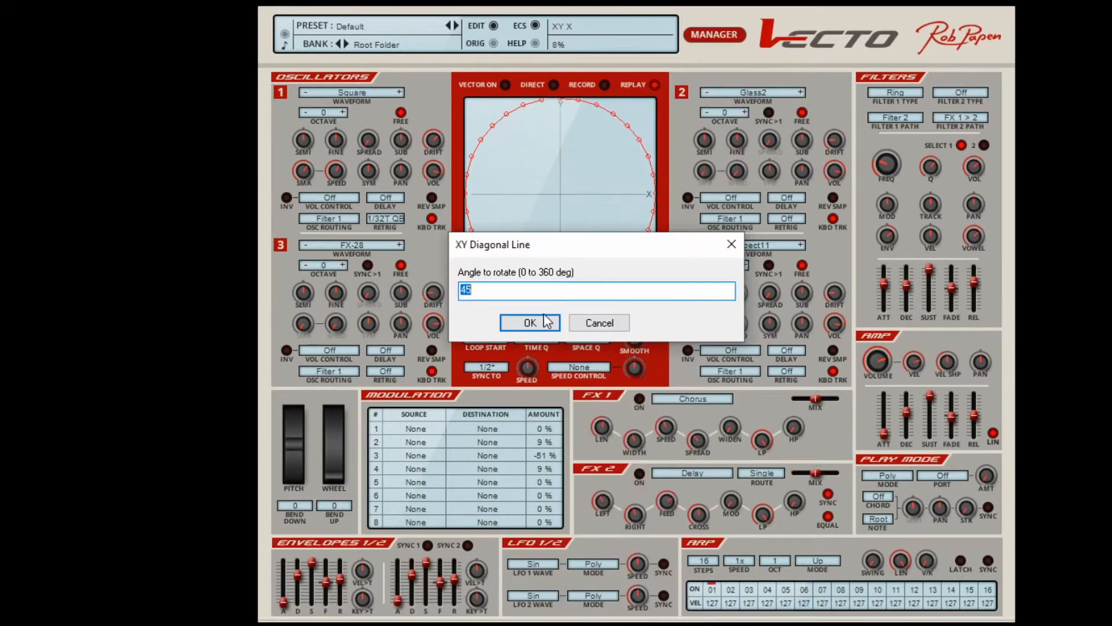
type("50")
key("Return")
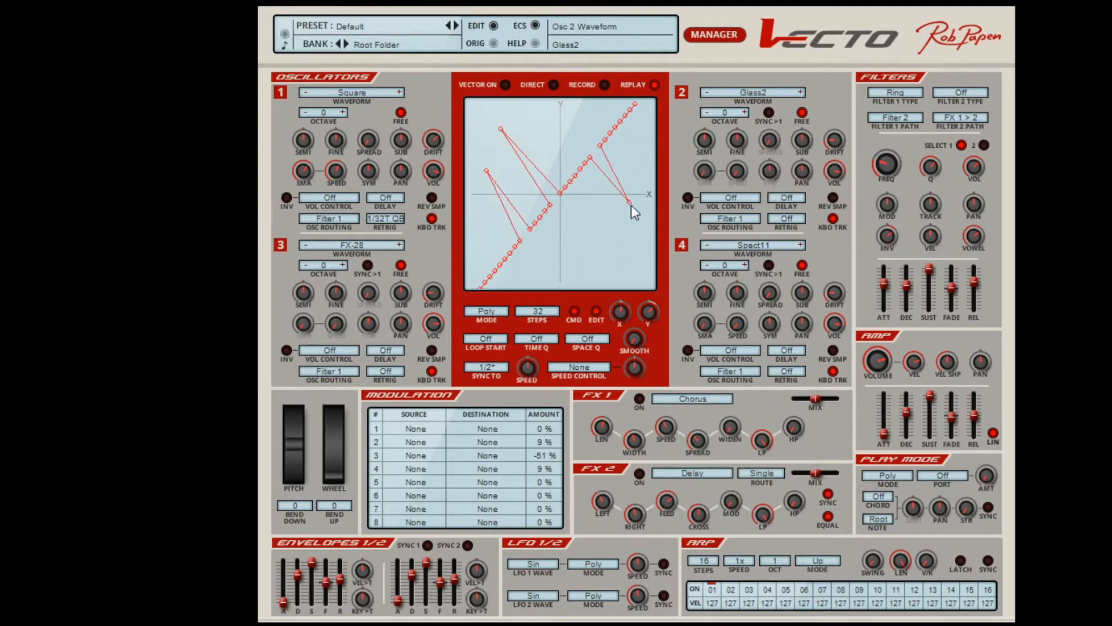
left_click_drag(580, 171, 617, 254)
left_click(632, 89)
Try the vector's tempo sync period at 1/8 and set it to 4/1
left_click(496, 370)
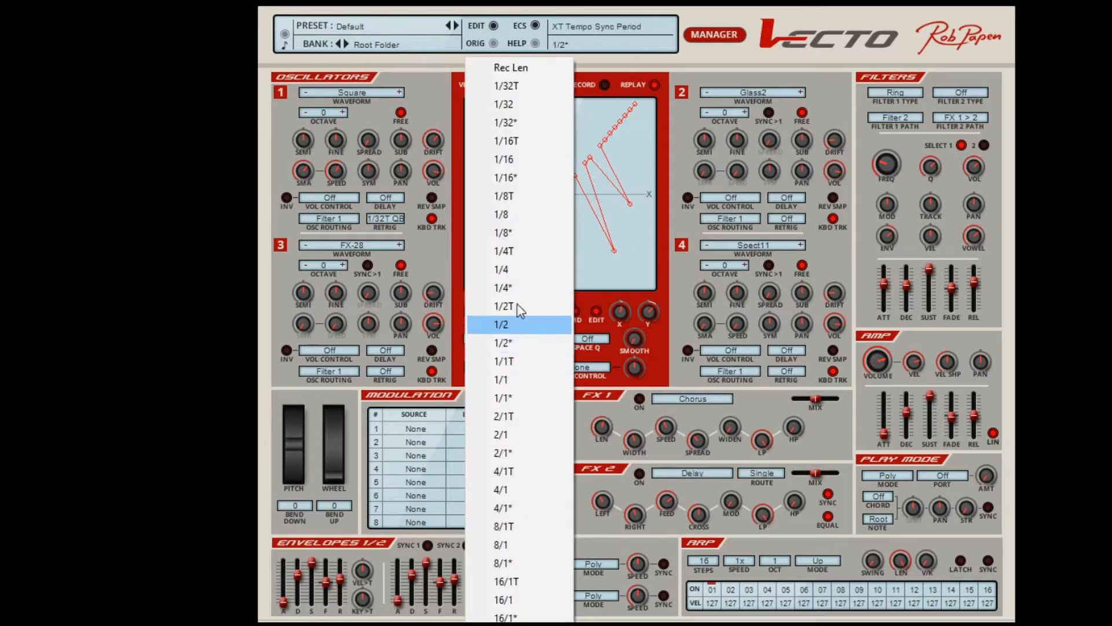
left_click(512, 216)
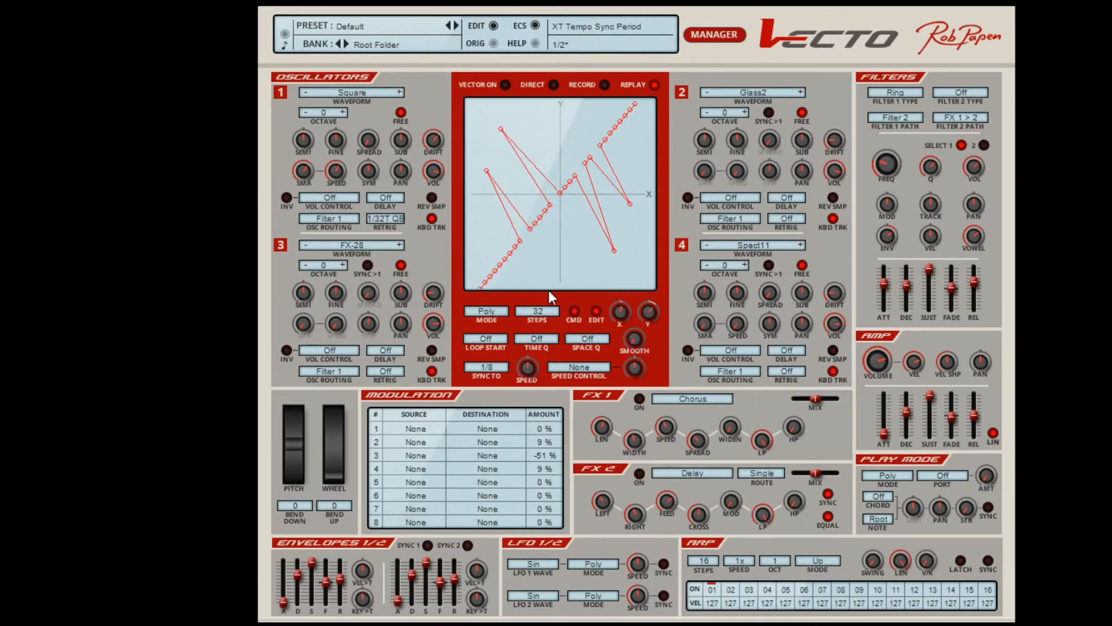
left_click(495, 365)
left_click(521, 490)
Set the vector's speed control source to Free LFO 1 and try raising the vector smoothing
left_click(585, 368)
mouse_move(593, 394)
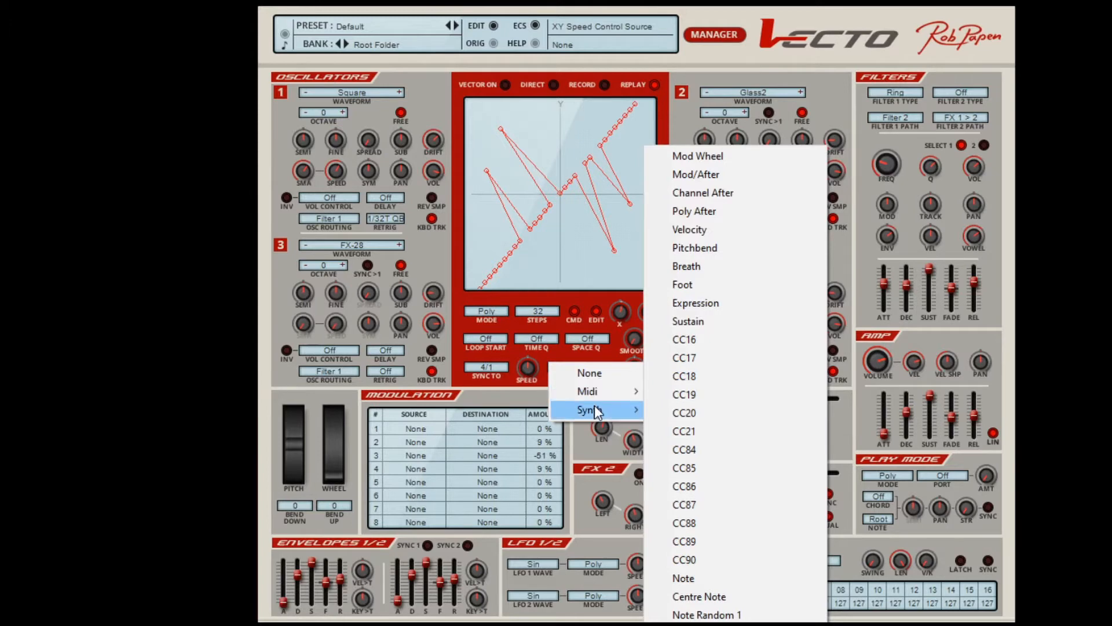
left_click(714, 377)
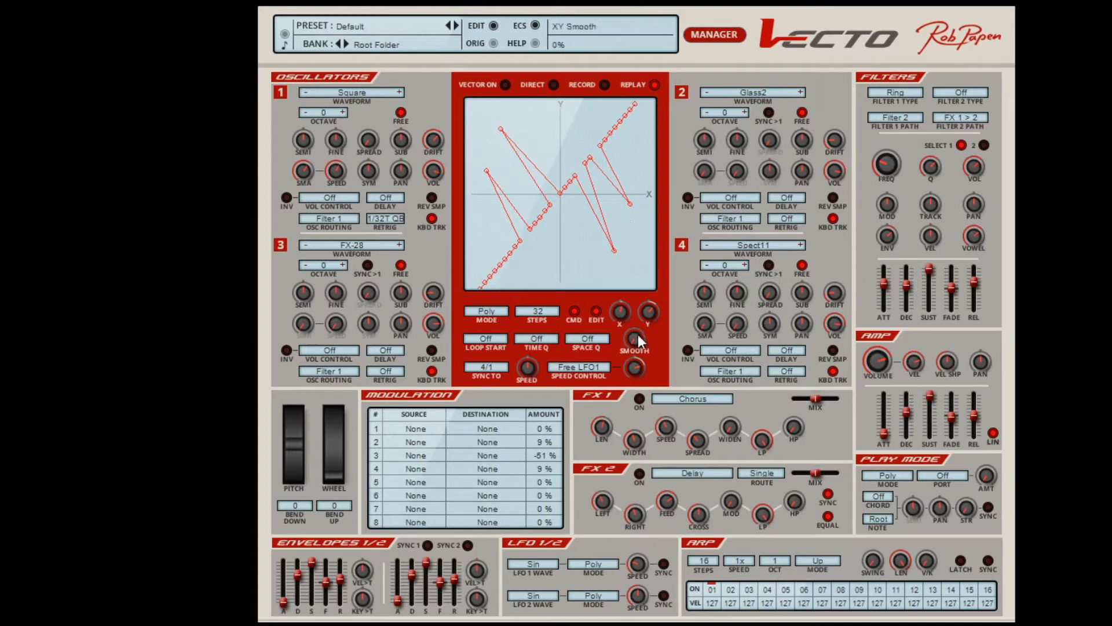
left_click_drag(638, 335, 641, 262)
Pull several more vector path points away from the diagonal, near the center, lower left and upper right
left_click_drag(565, 187, 586, 106)
left_click_drag(490, 276, 465, 164)
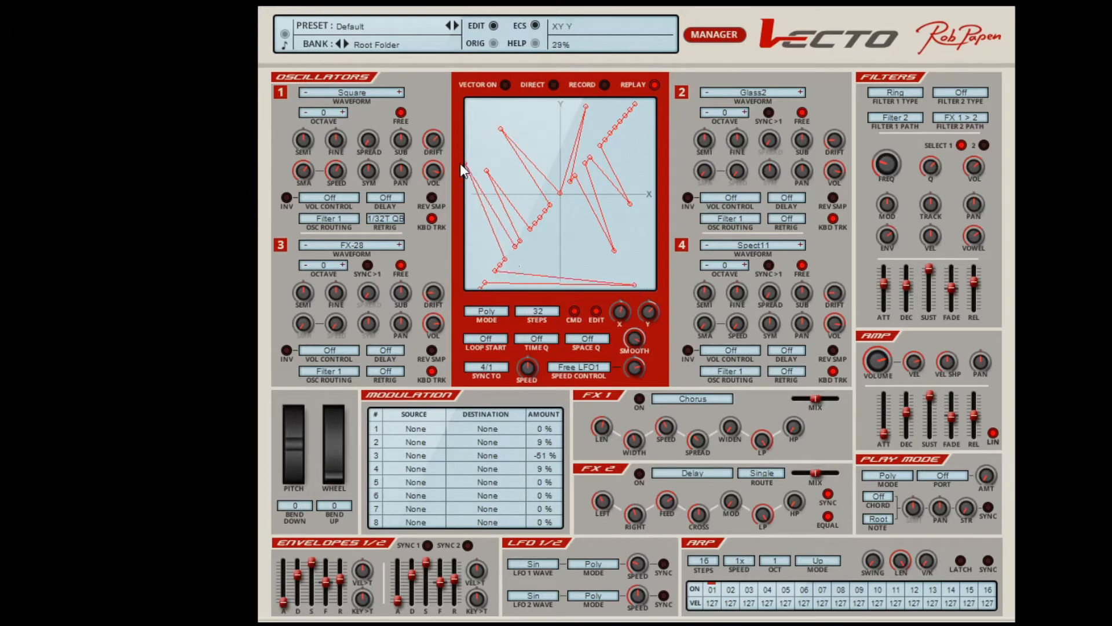
left_click_drag(610, 132, 661, 113)
left_click_drag(535, 223, 508, 159)
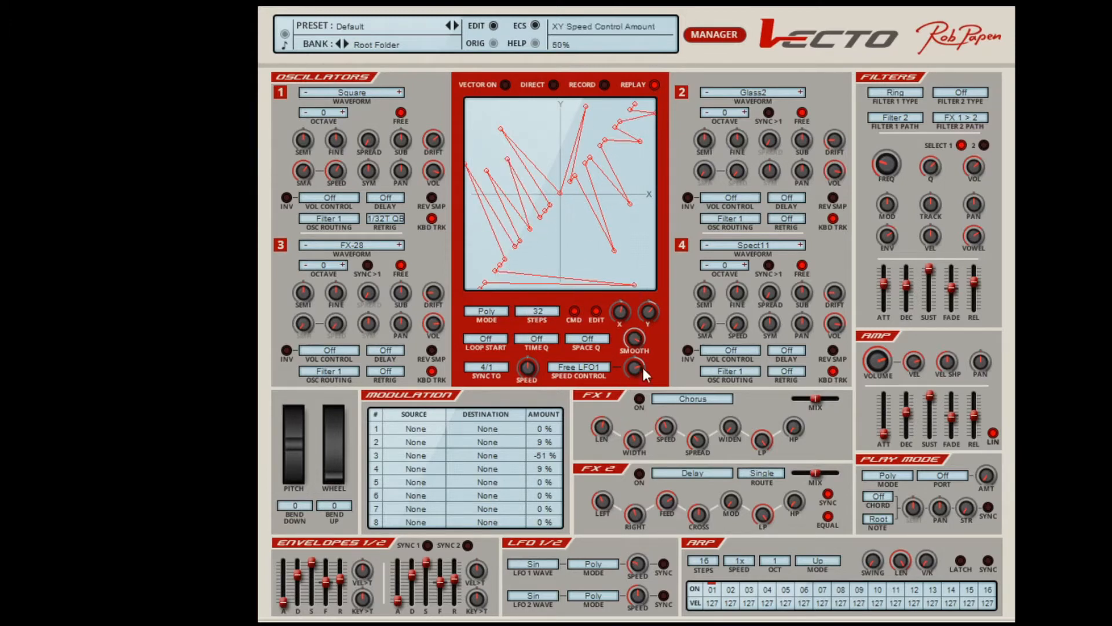
Set the vector's time quantization to 1/2 and its loop start to Step 16
left_click(528, 338)
left_click(547, 342)
left_click(495, 337)
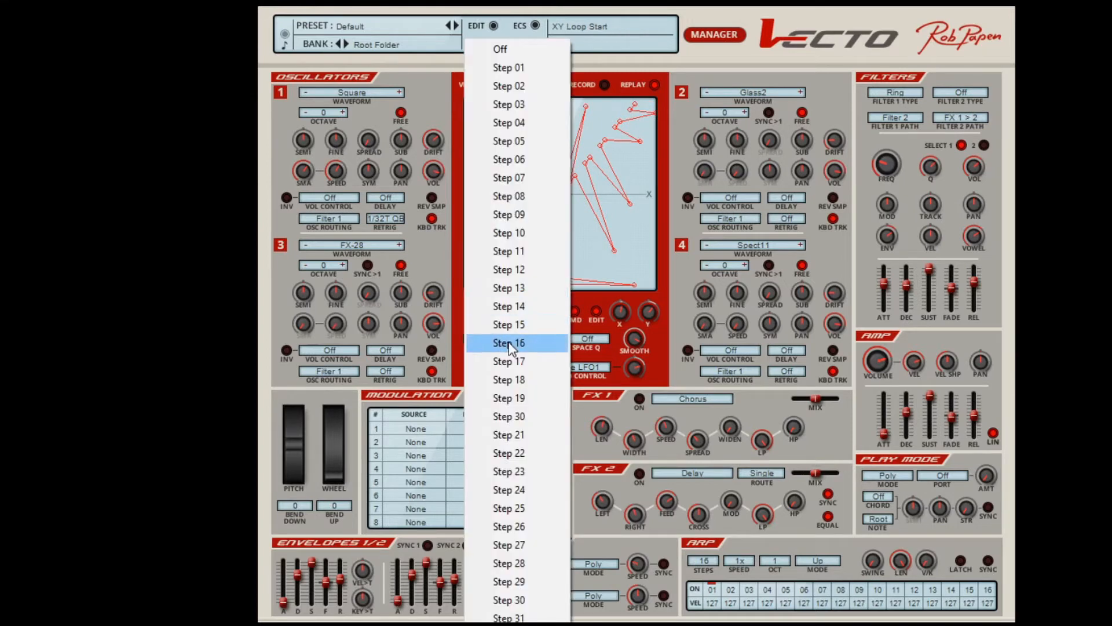
left_click(510, 344)
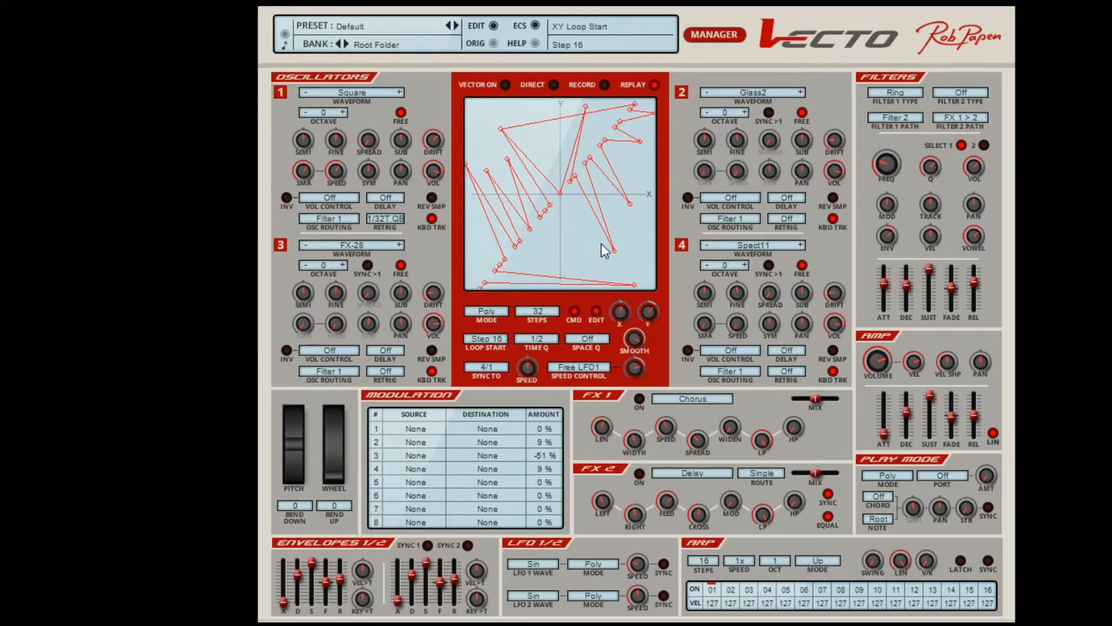
Reselect Step 16 as the vector's loop start and set its tempo sync period to 1/8
left_click(497, 341)
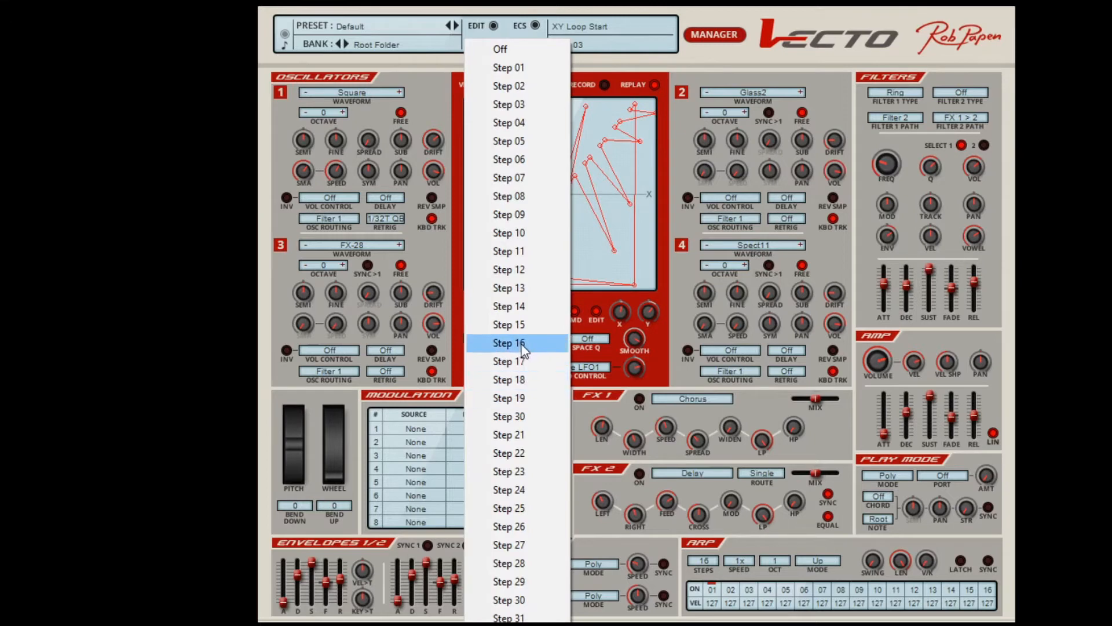
left_click(505, 344)
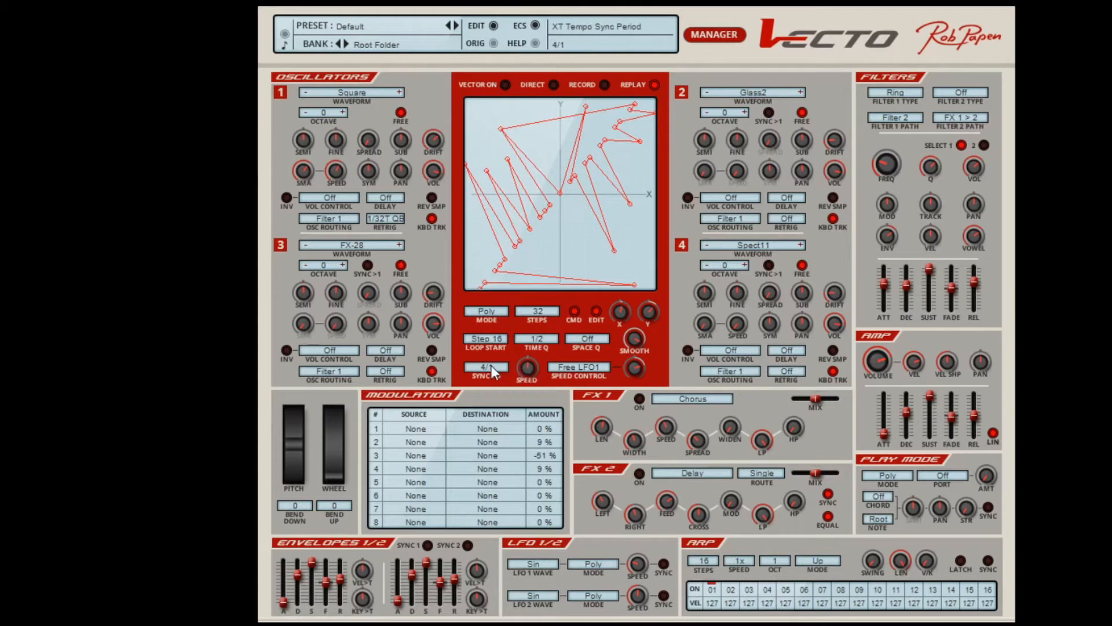
left_click(505, 367)
Assign the vector's X as source in modulation slot 1, targeting Filter 1 Frequency with an amount of 56%
left_click(428, 429)
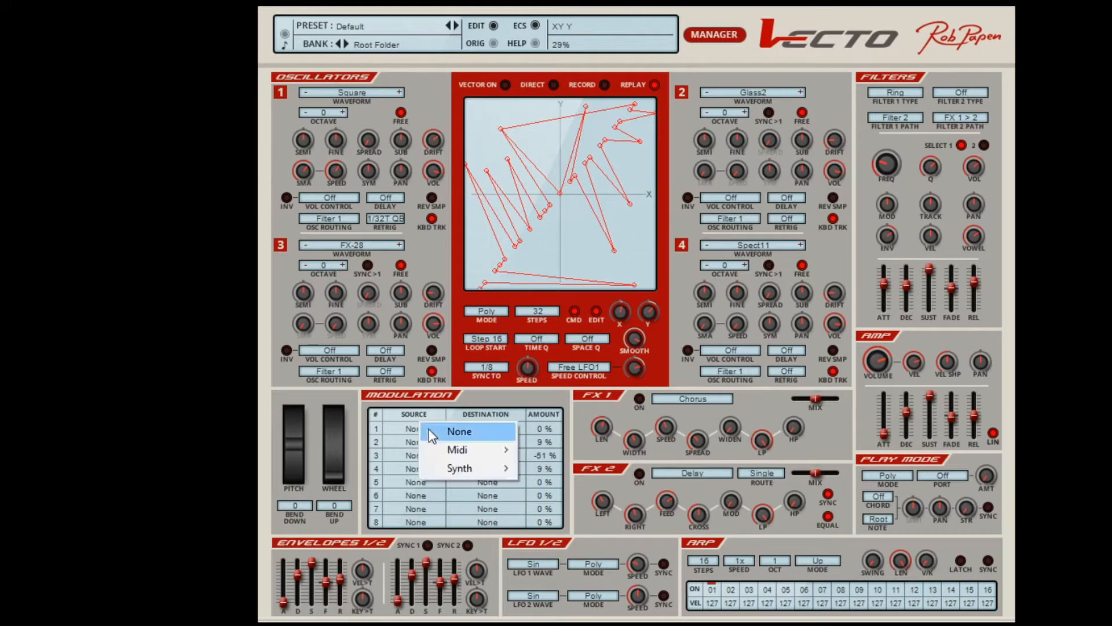
mouse_move(456, 453)
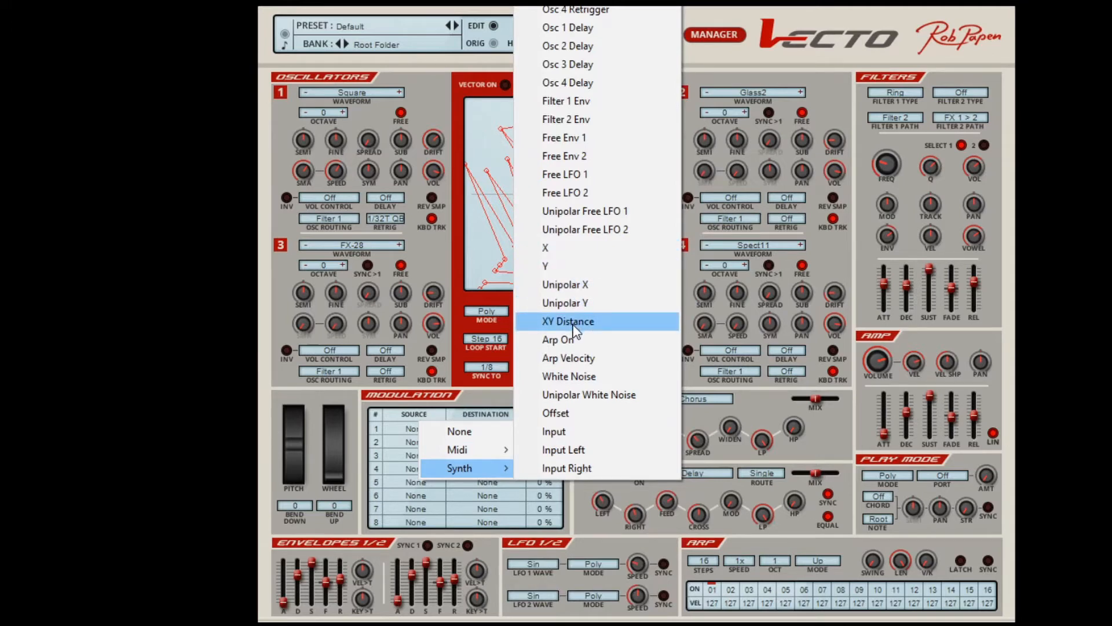
left_click(559, 255)
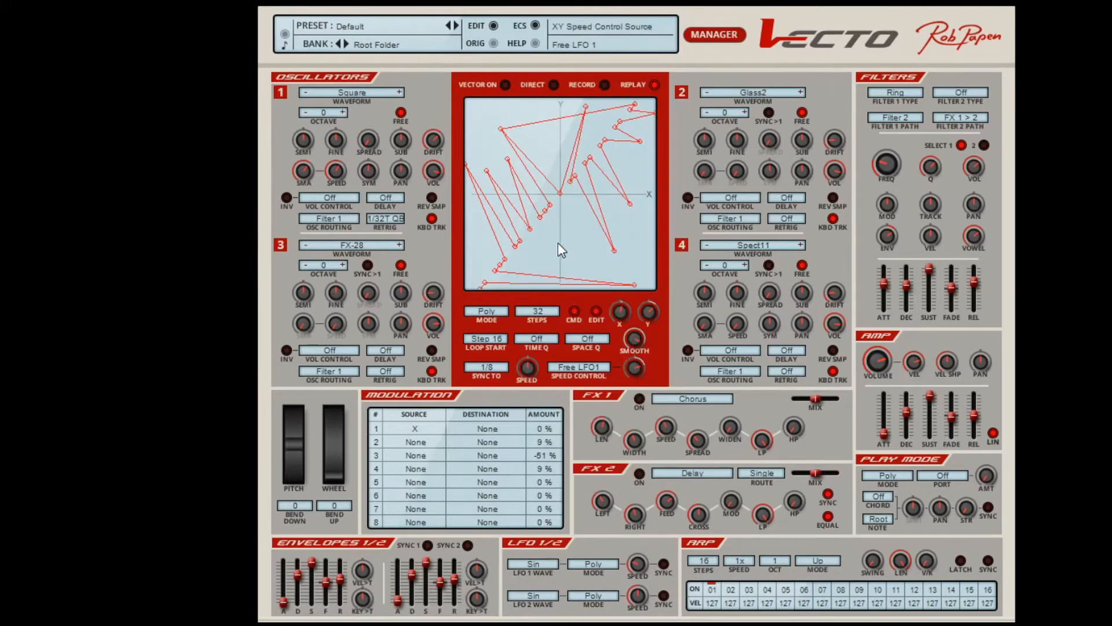
left_click(492, 429)
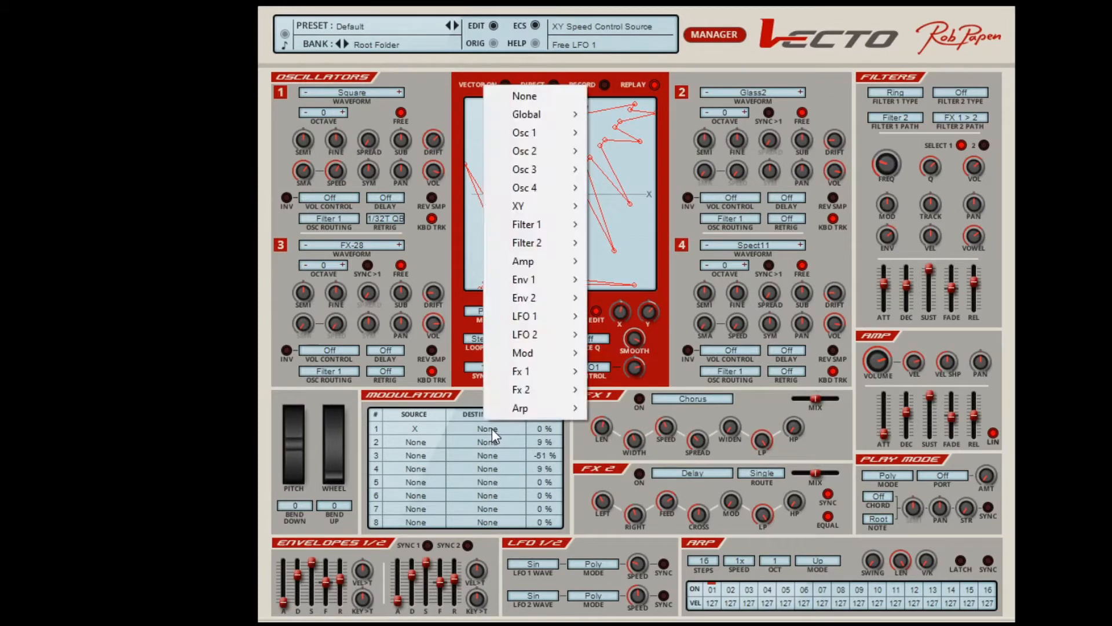
mouse_move(533, 224)
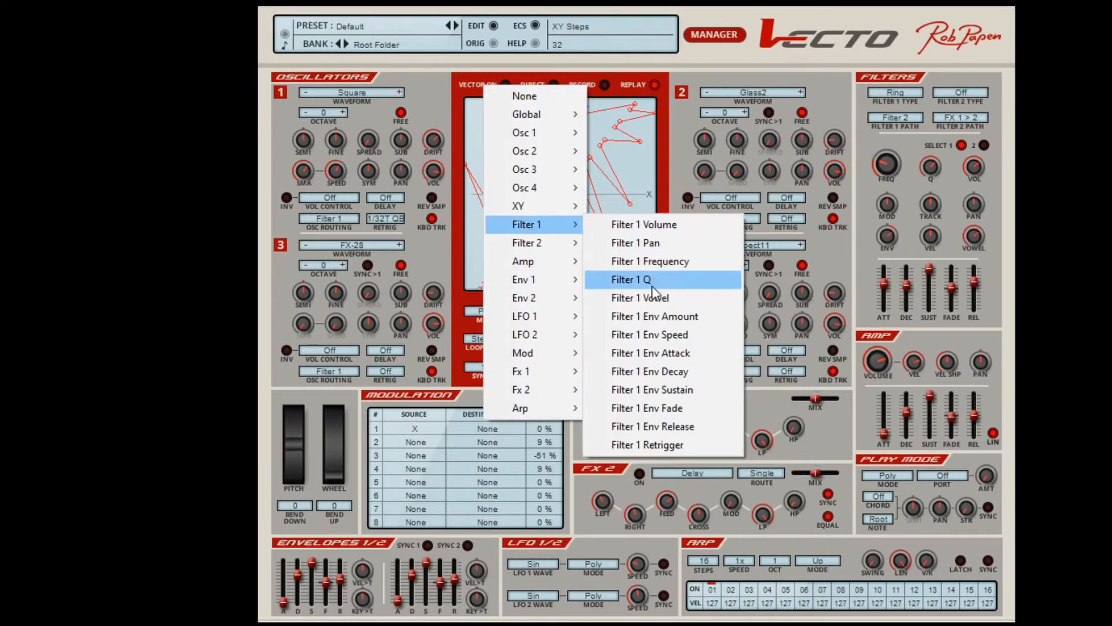
left_click(660, 262)
left_click_drag(543, 430, 554, 416)
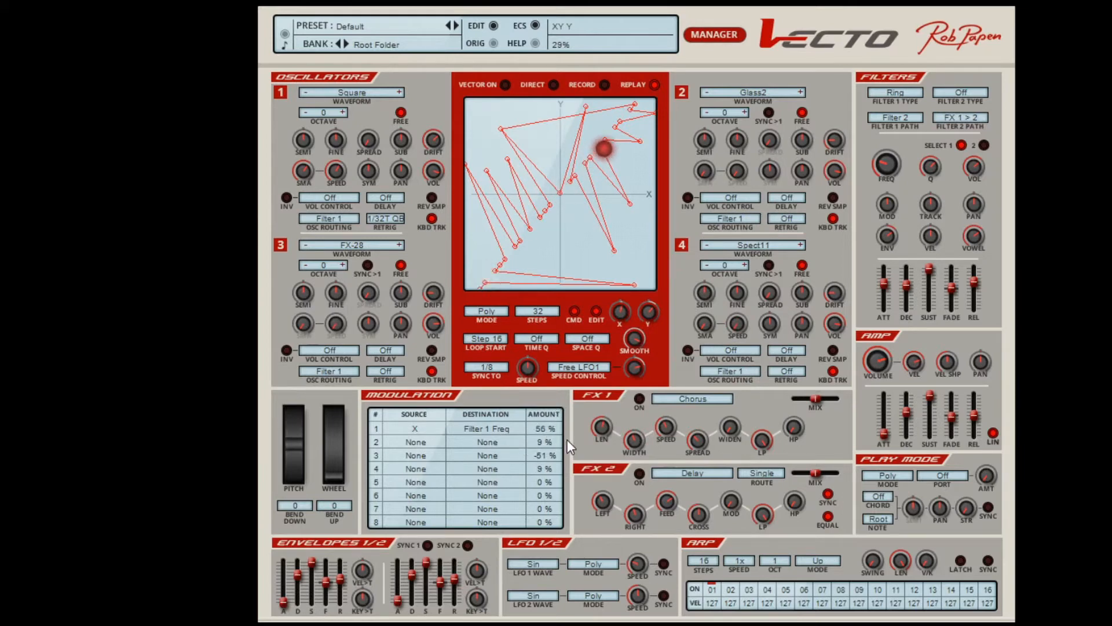
Set the vector's loop start to Step 01 and open the time quantization choices
left_click(489, 338)
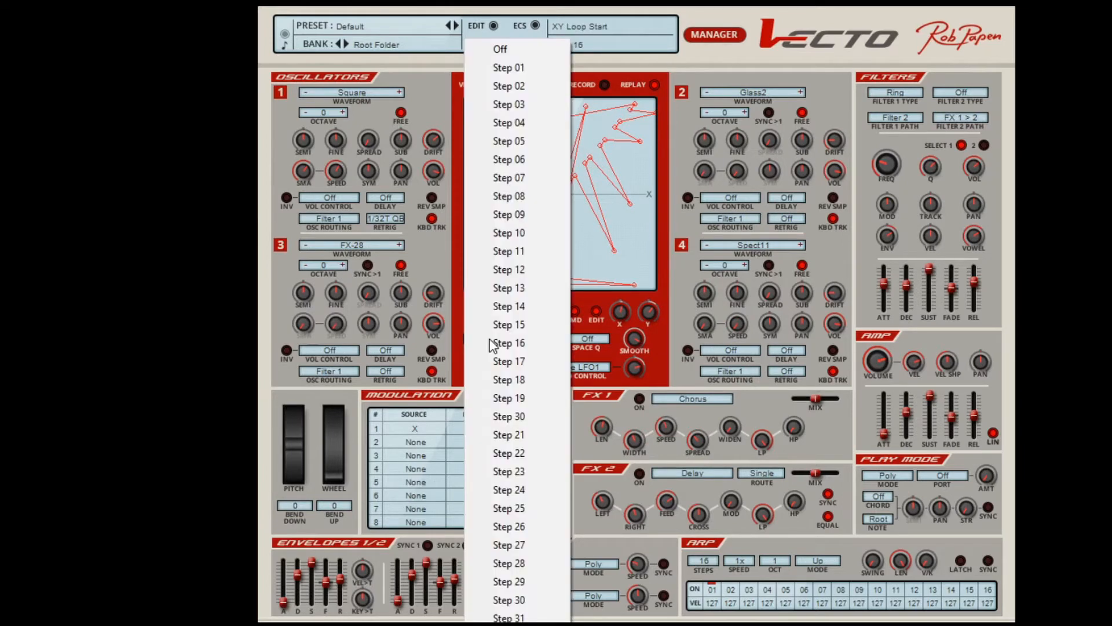
left_click(513, 69)
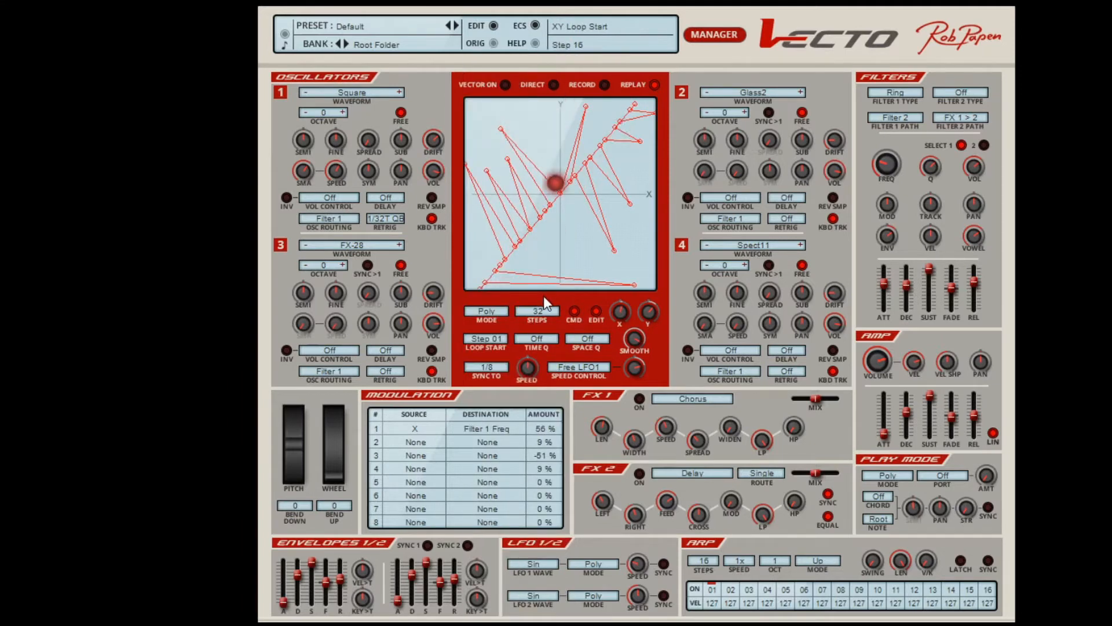
left_click(534, 341)
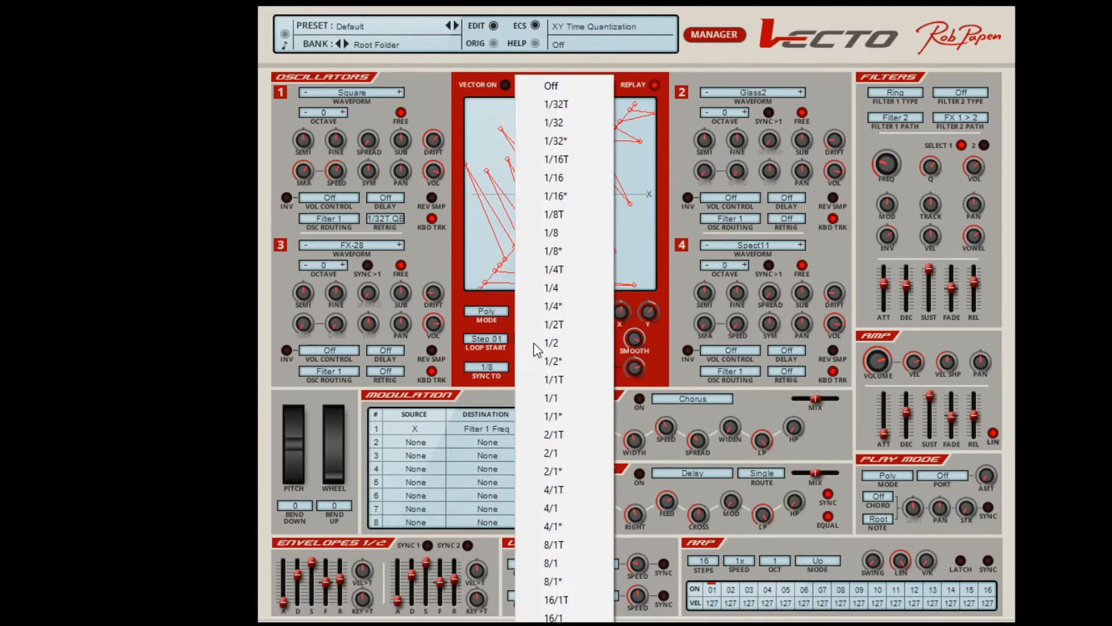